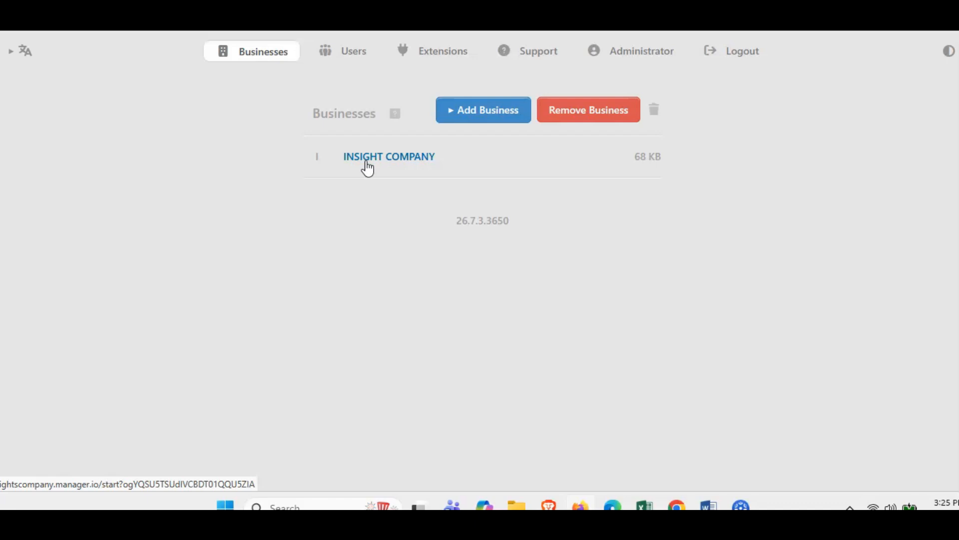
Open the INSIGHT COMPANY business and go to the chart of accounts in its settings
click(367, 165)
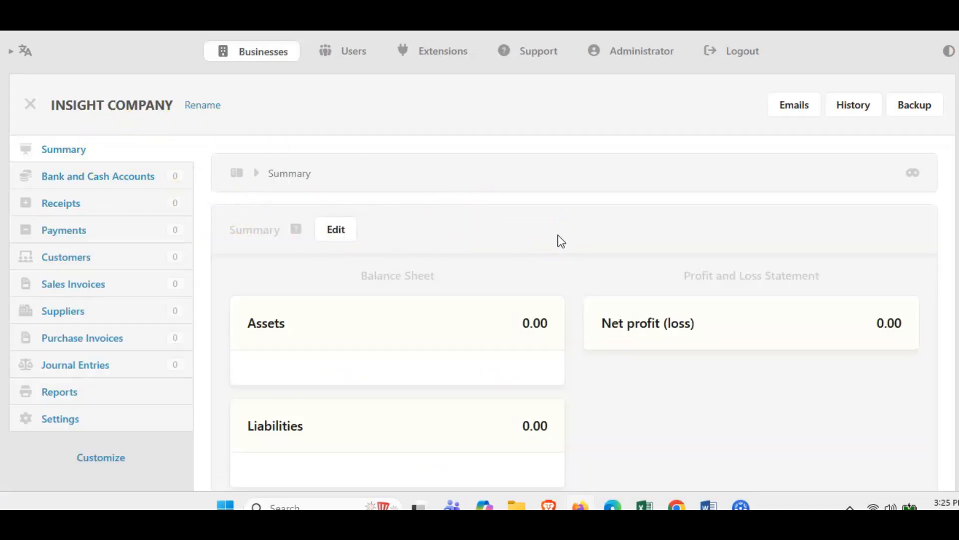
click(57, 433)
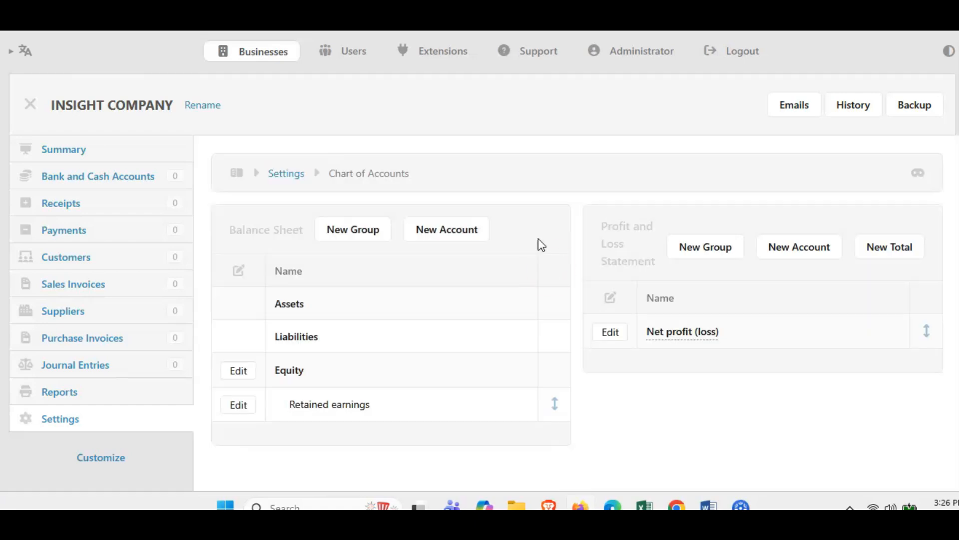
Examine the Balance Sheet and Profit and Loss Statement sections of the chart of accounts
click(567, 313)
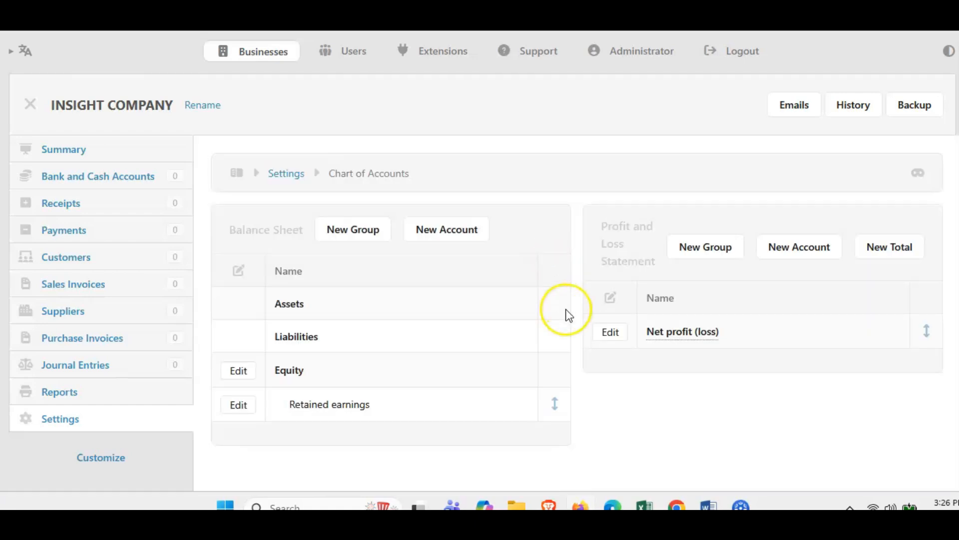
scroll(567, 315, down, 2)
click(629, 300)
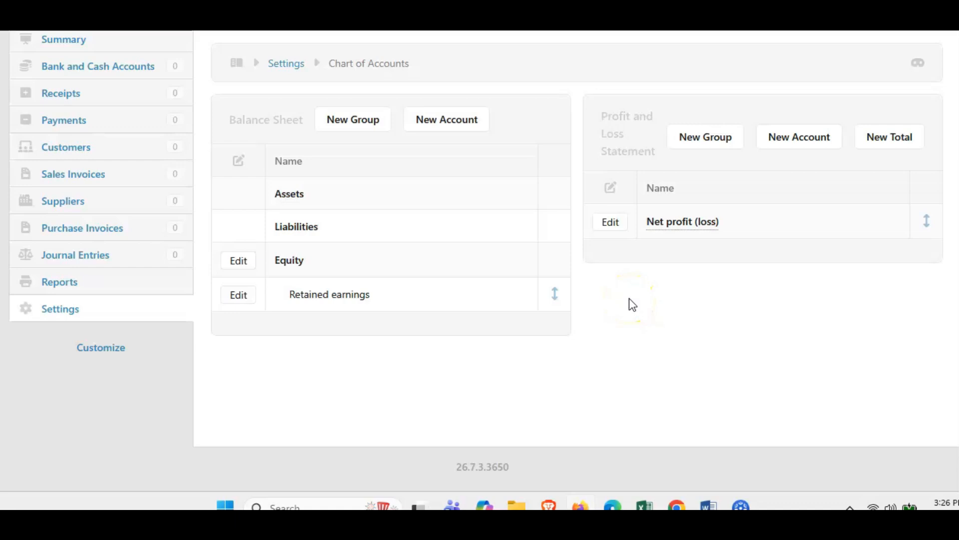
scroll(630, 300, up, 2)
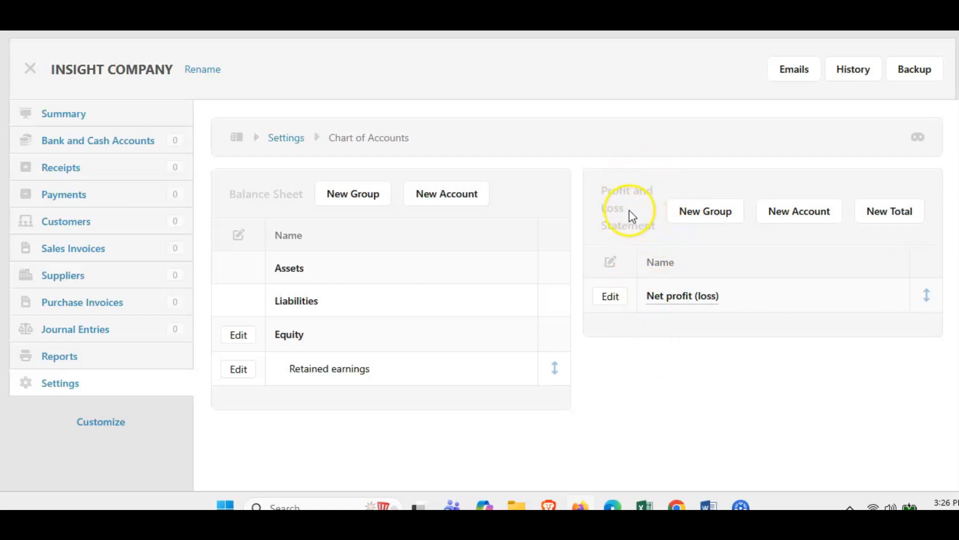
drag(603, 189, 656, 244)
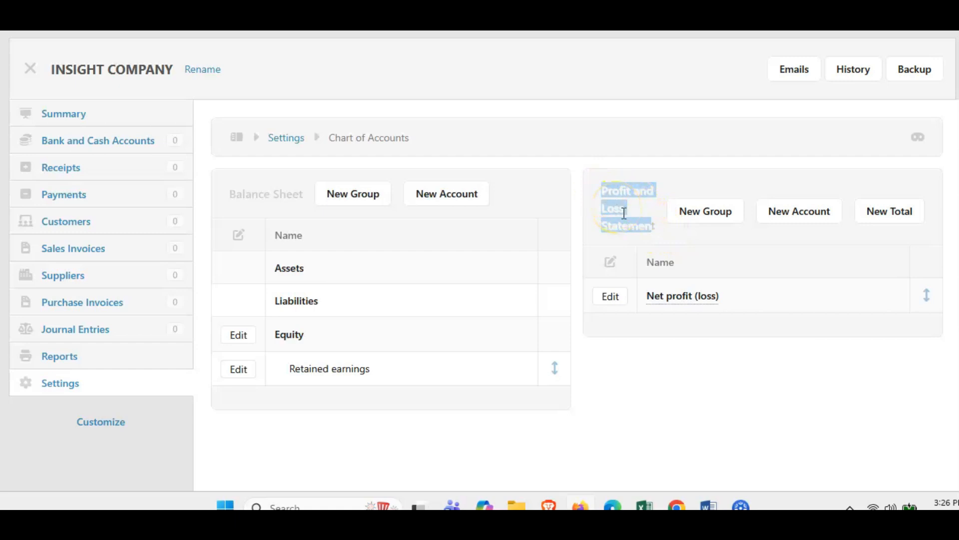
drag(231, 197, 301, 198)
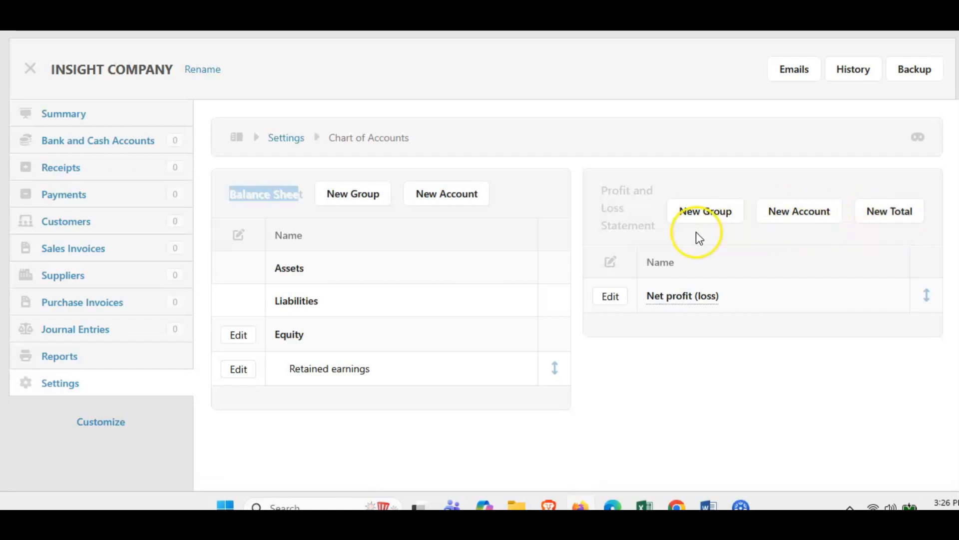
click(576, 193)
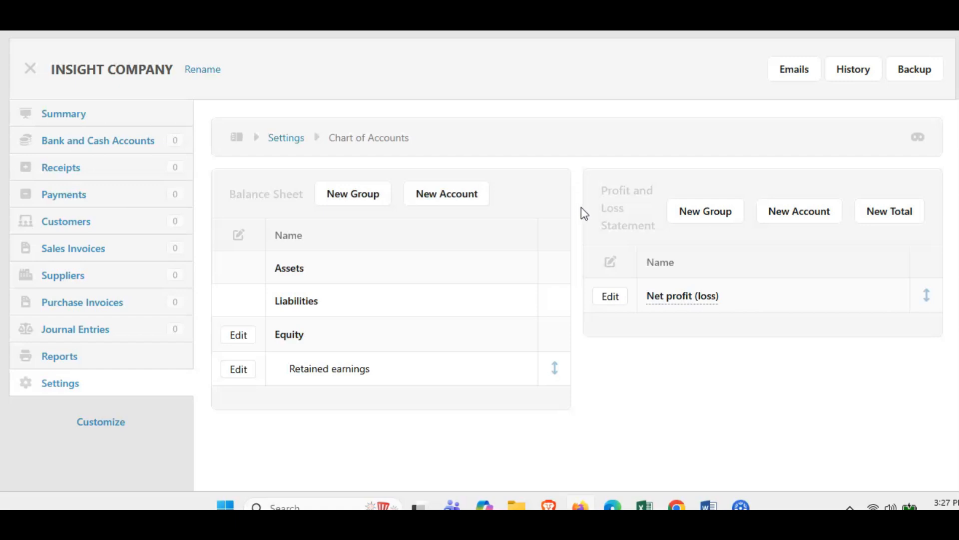
click(621, 196)
Create a profit and loss statement group named Income with the type Income group
click(697, 216)
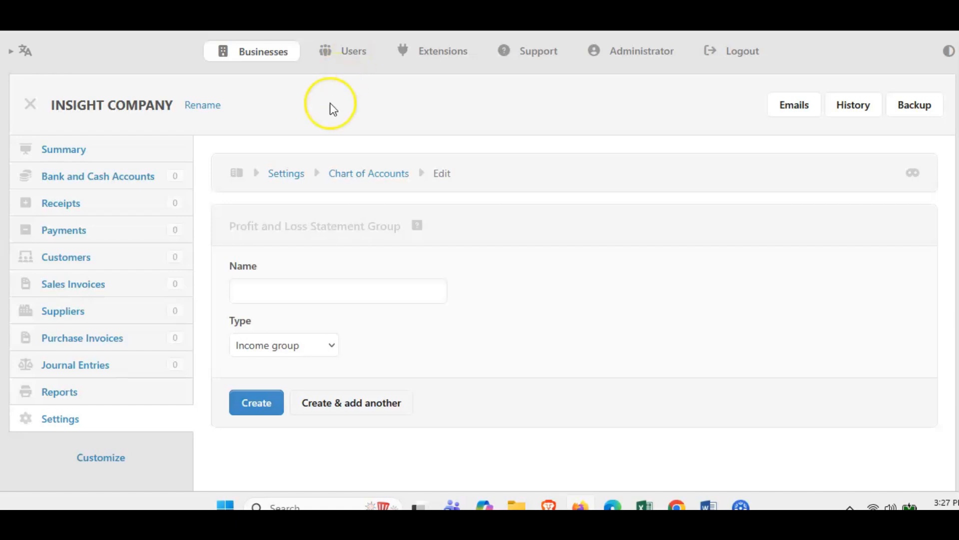
click(325, 291)
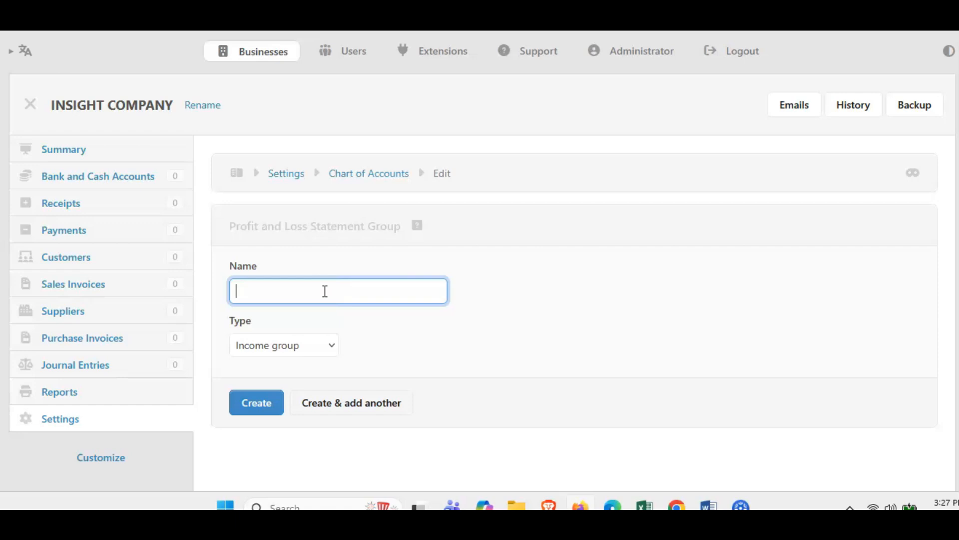
text(Income)
click(331, 345)
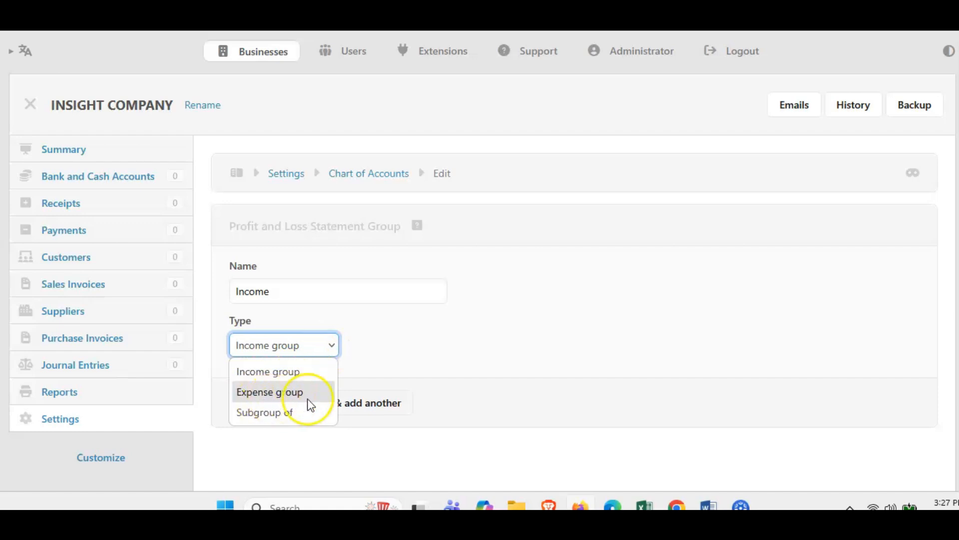
click(403, 338)
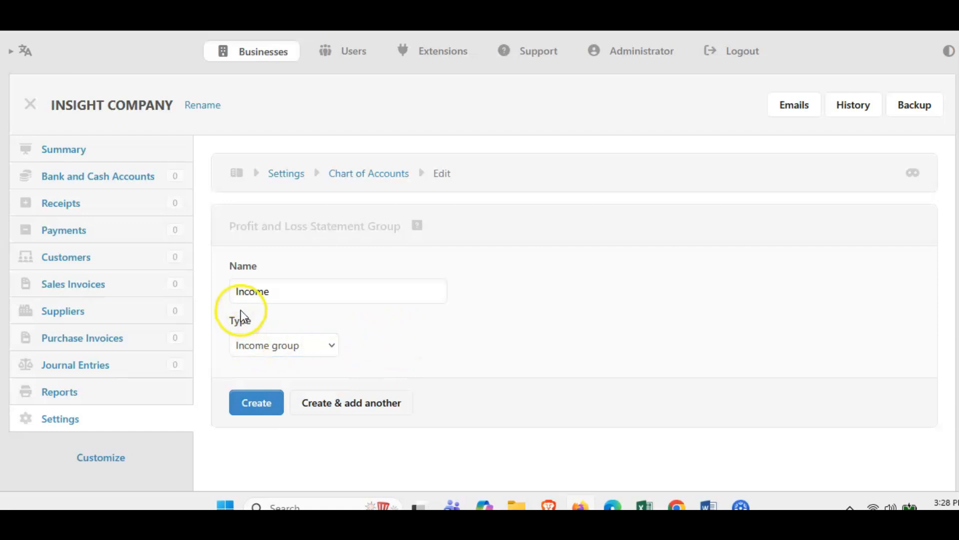
click(334, 347)
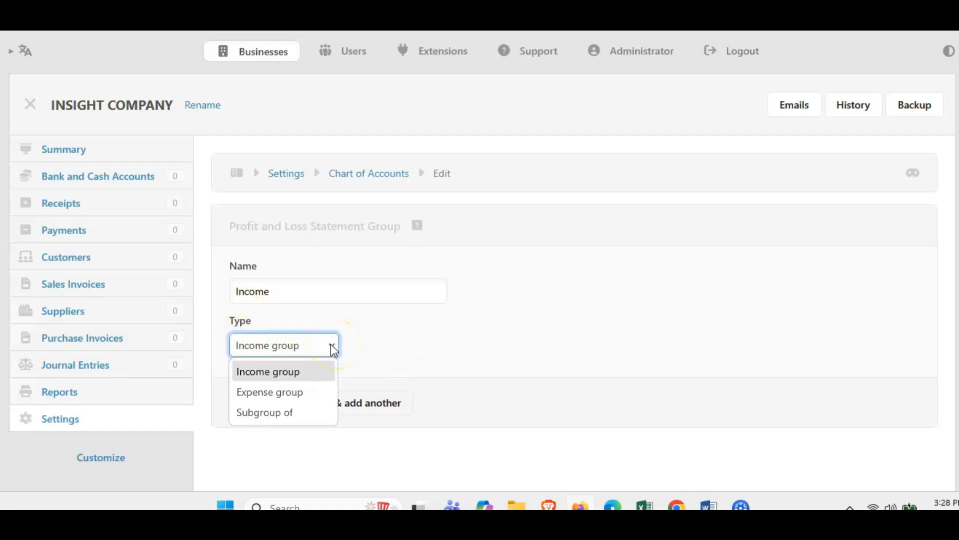
click(387, 332)
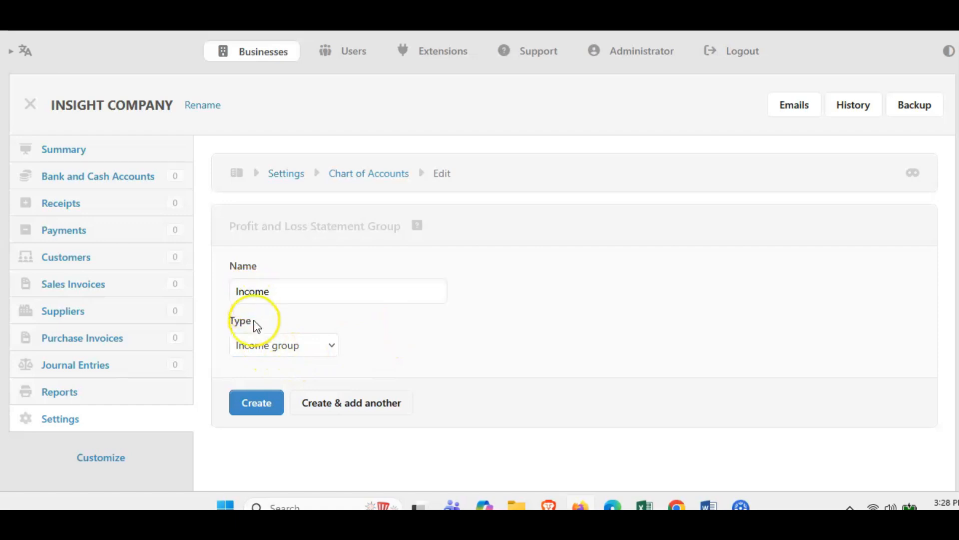
click(252, 402)
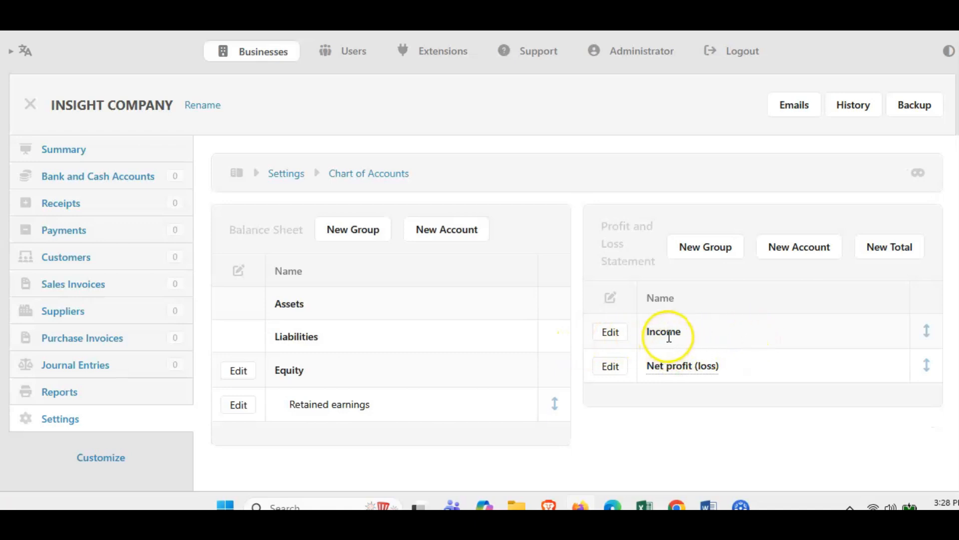
Create a profit and loss statement group named Expenses with the type Expense group
click(719, 253)
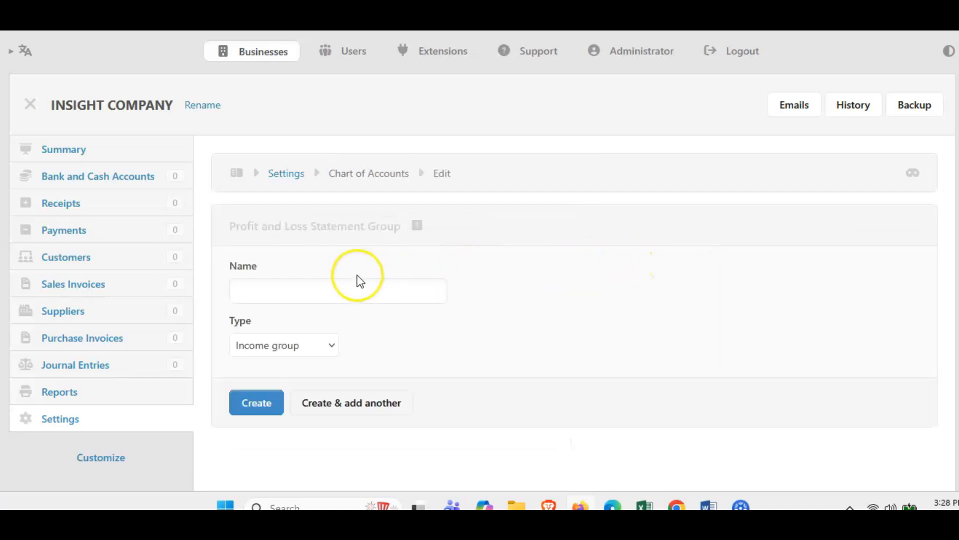
click(358, 280)
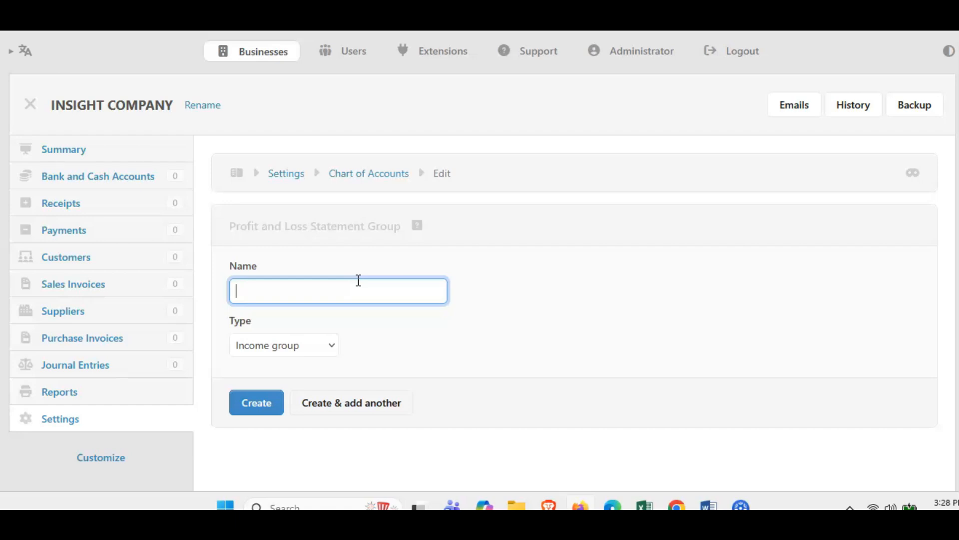
text(Expenses)
click(341, 402)
click(331, 347)
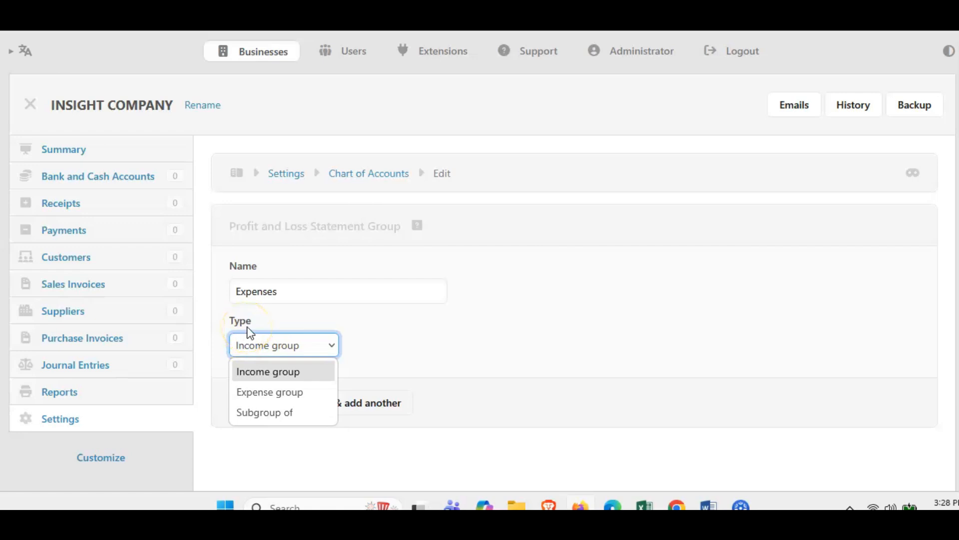
click(262, 392)
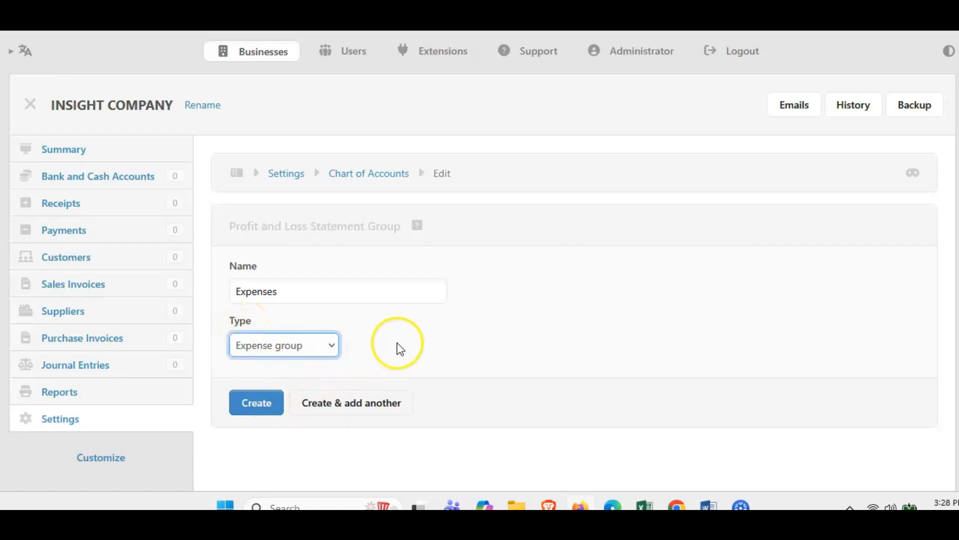
click(254, 403)
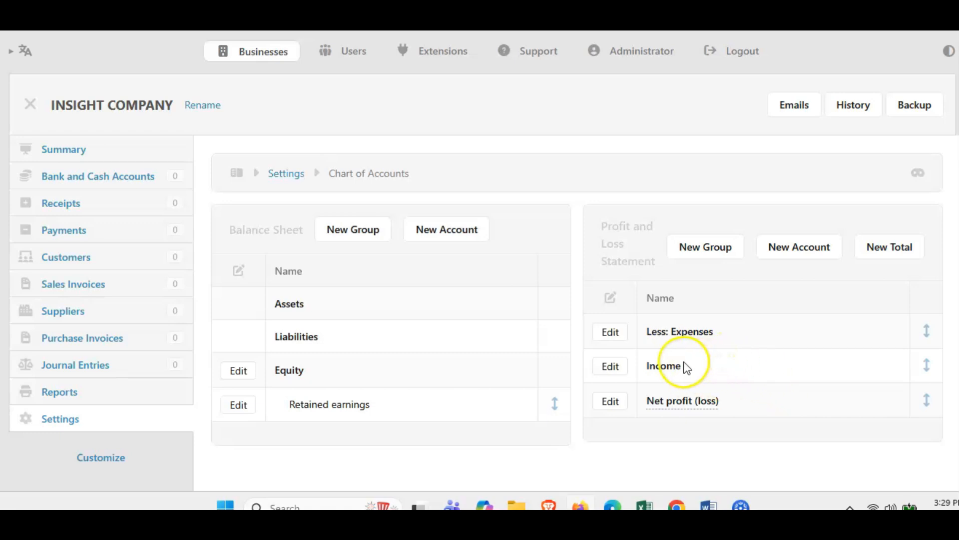
Reorder the profit and loss statement entries to Income, Expenses, Net profit (loss) and save the order
click(925, 362)
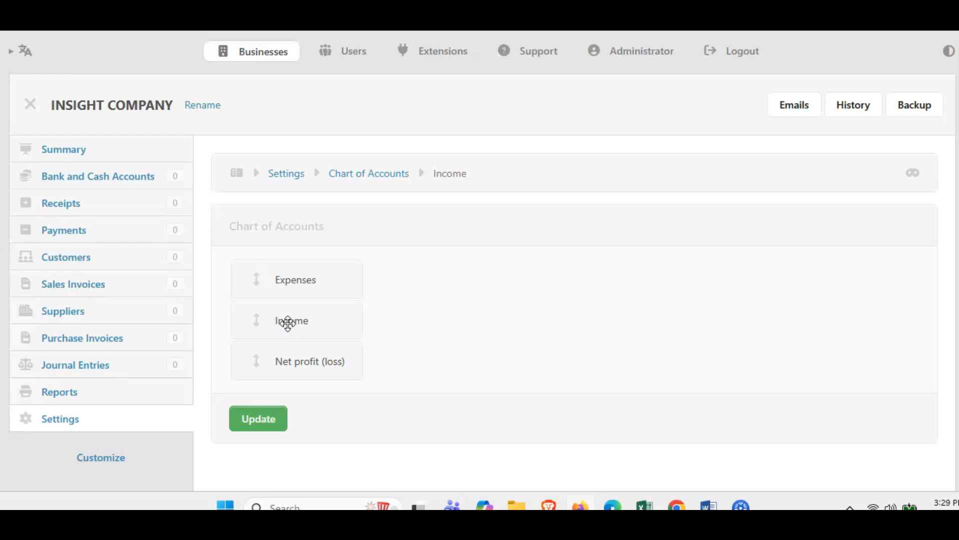
drag(288, 322, 289, 284)
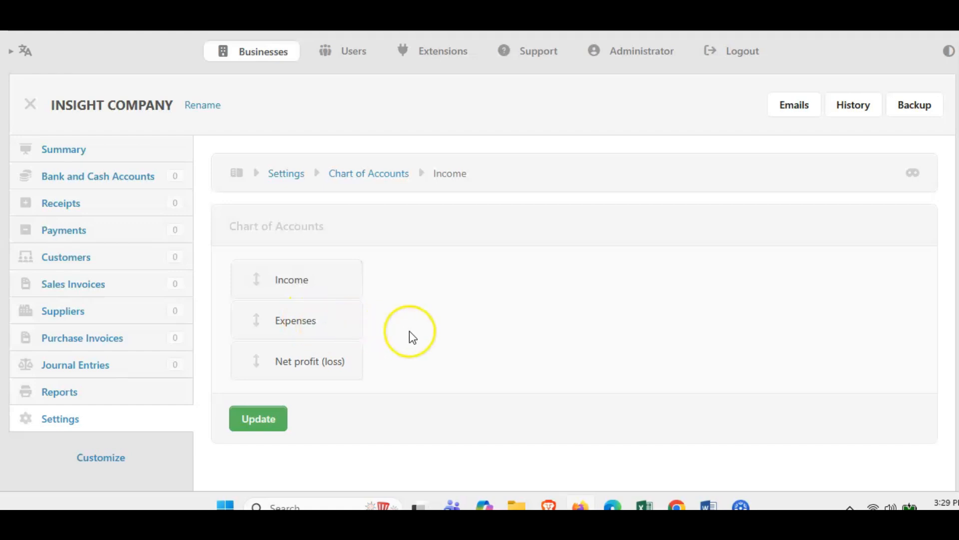
drag(299, 330, 299, 369)
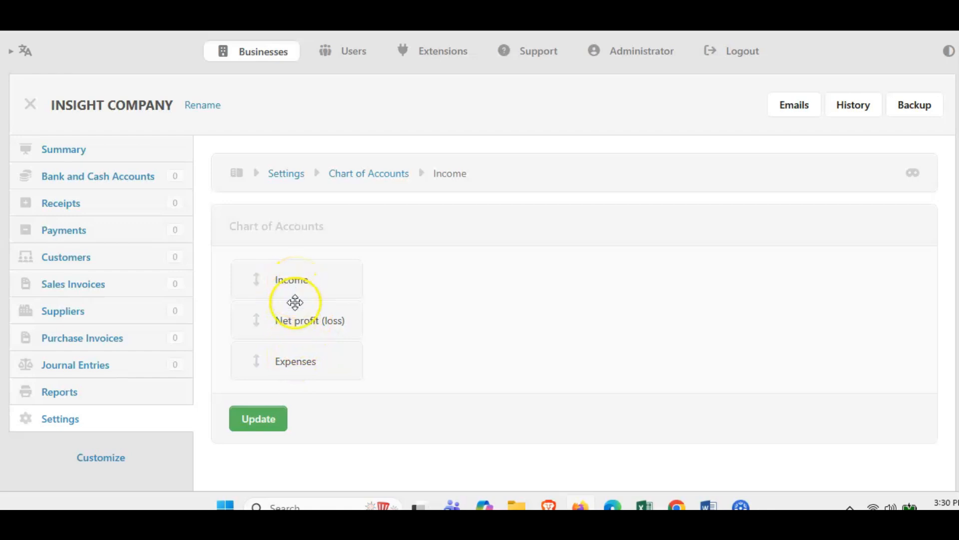
drag(300, 363, 314, 325)
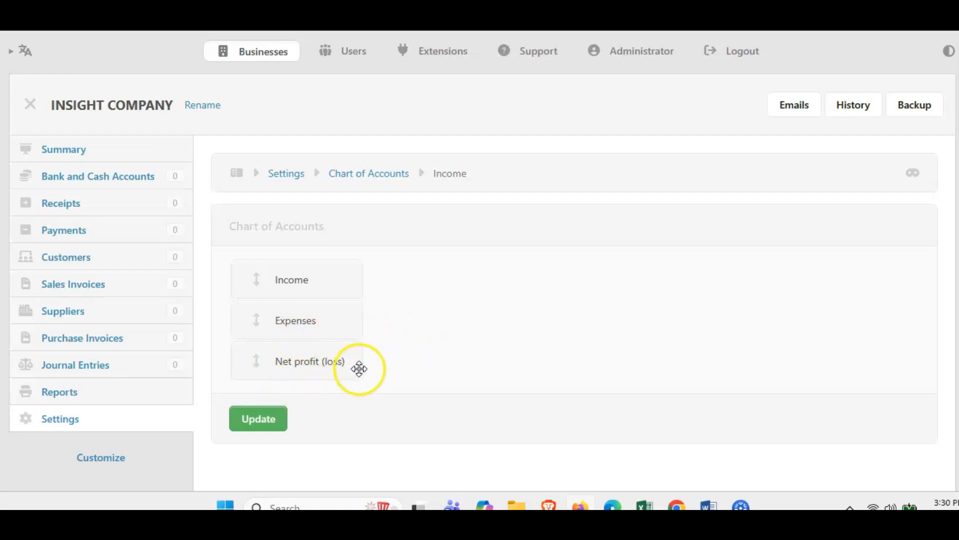
click(253, 420)
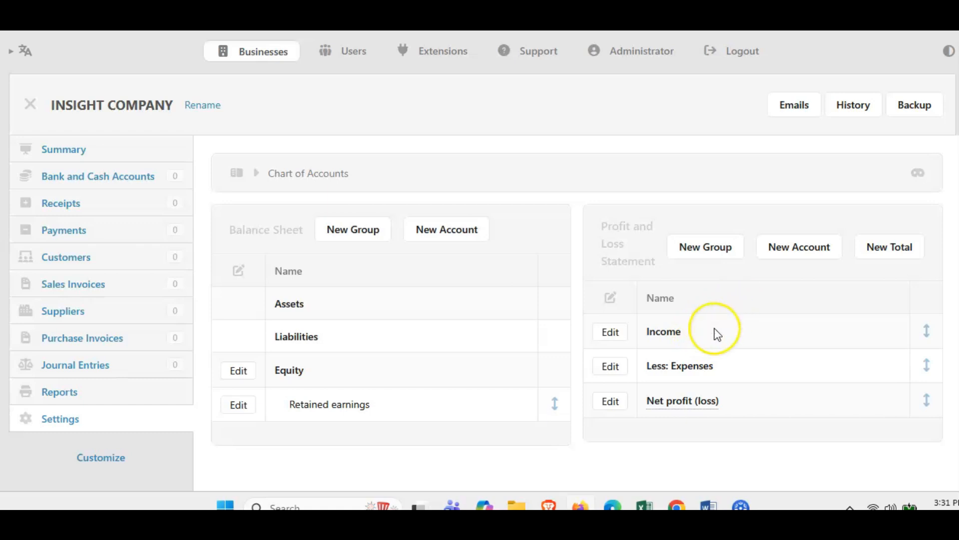
Create a profit and loss account named Interest Income in the Income group, keeping Operating activities for the cash flow statement
click(790, 256)
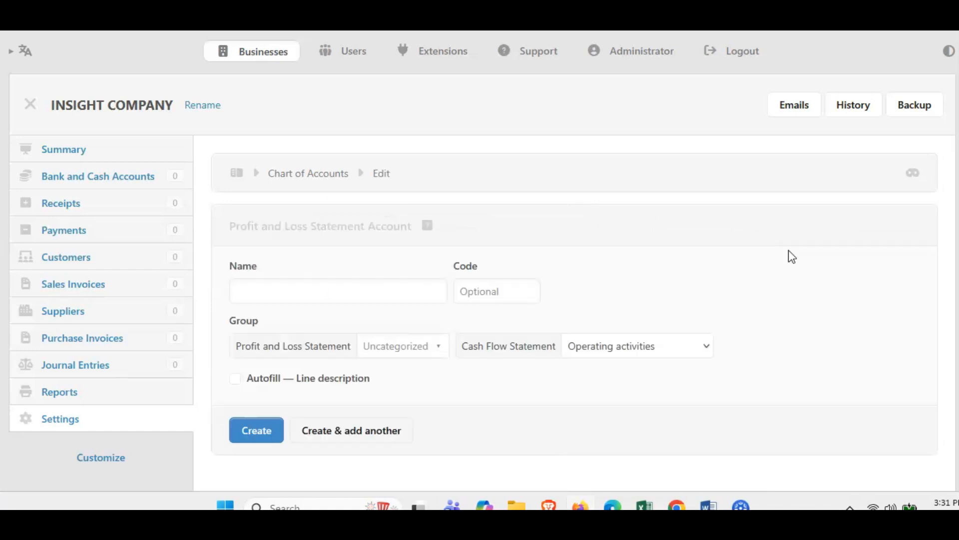
click(314, 295)
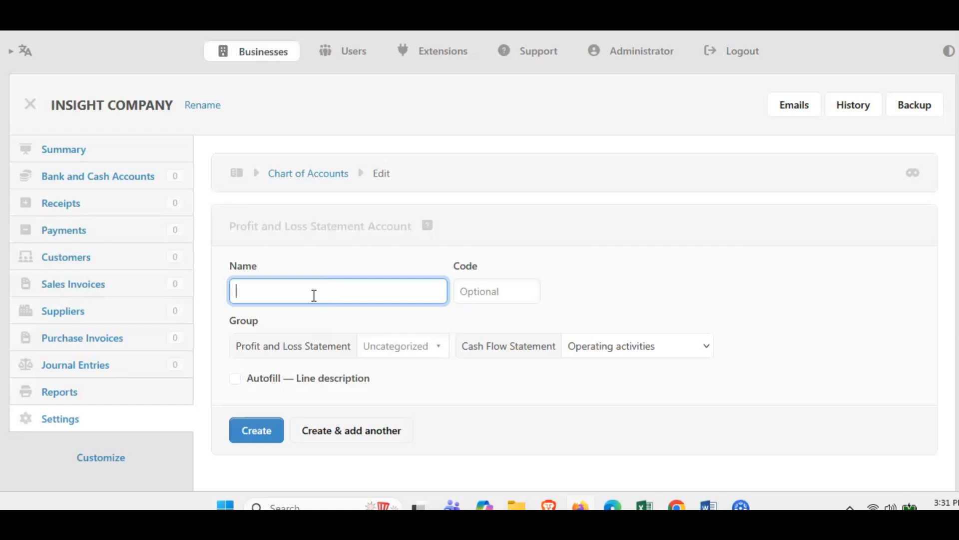
text(Inc)
key(BackSpace)
text(terest Income)
click(408, 356)
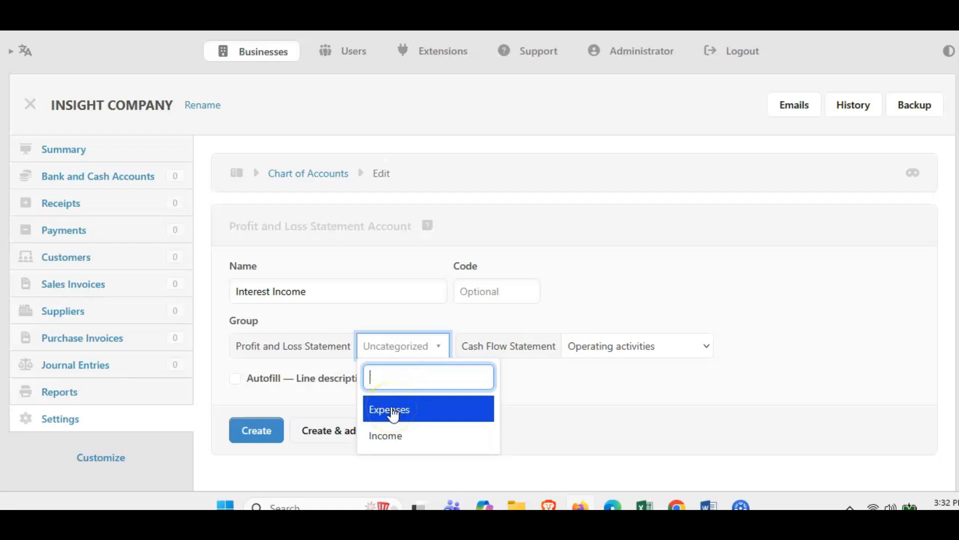
click(406, 442)
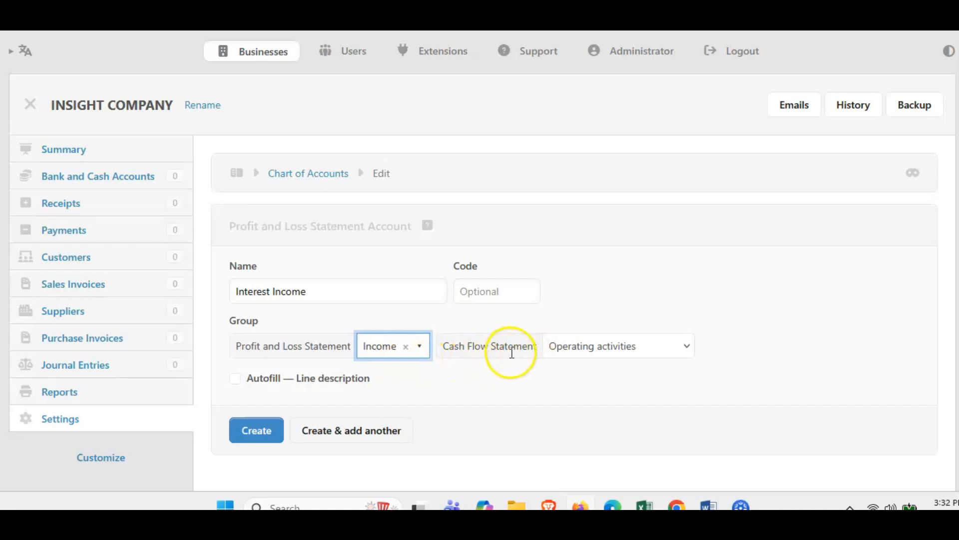
click(625, 349)
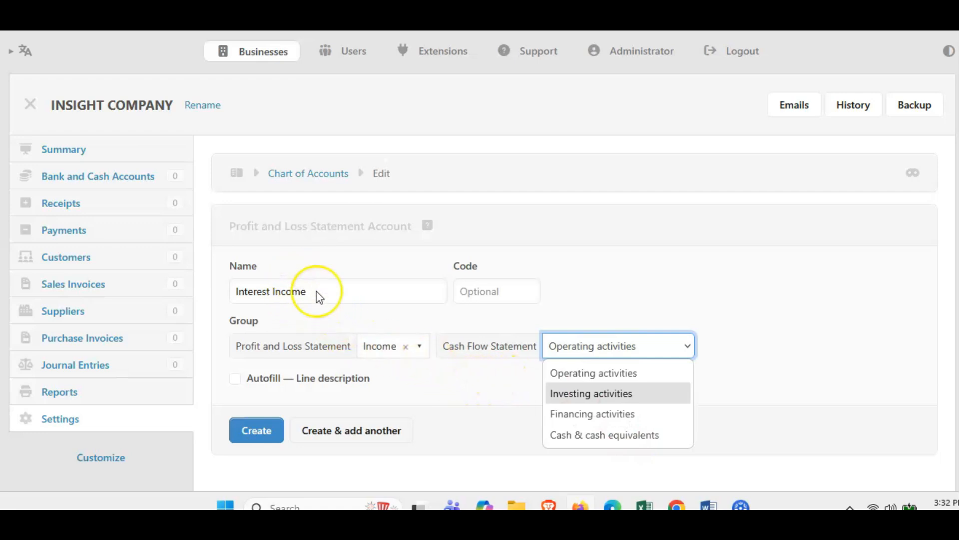
click(383, 317)
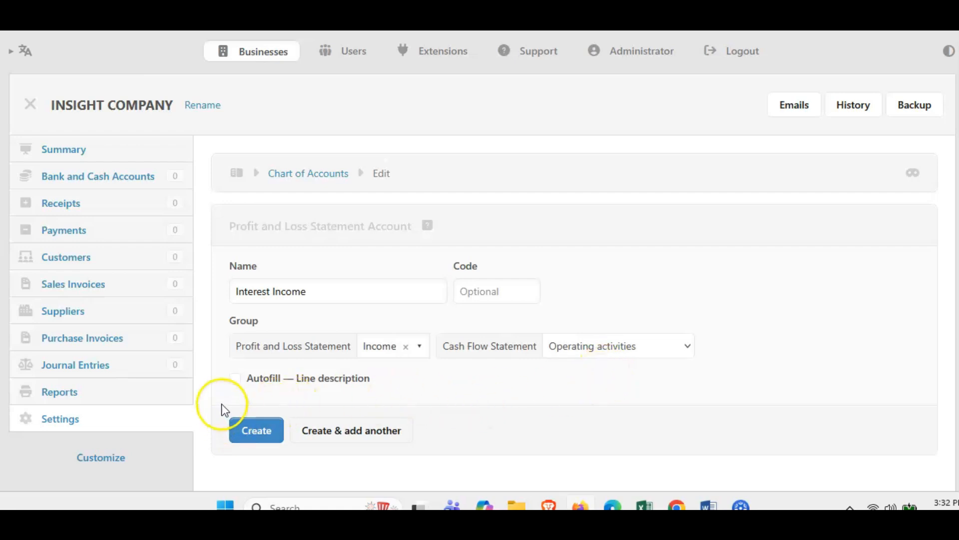
click(257, 434)
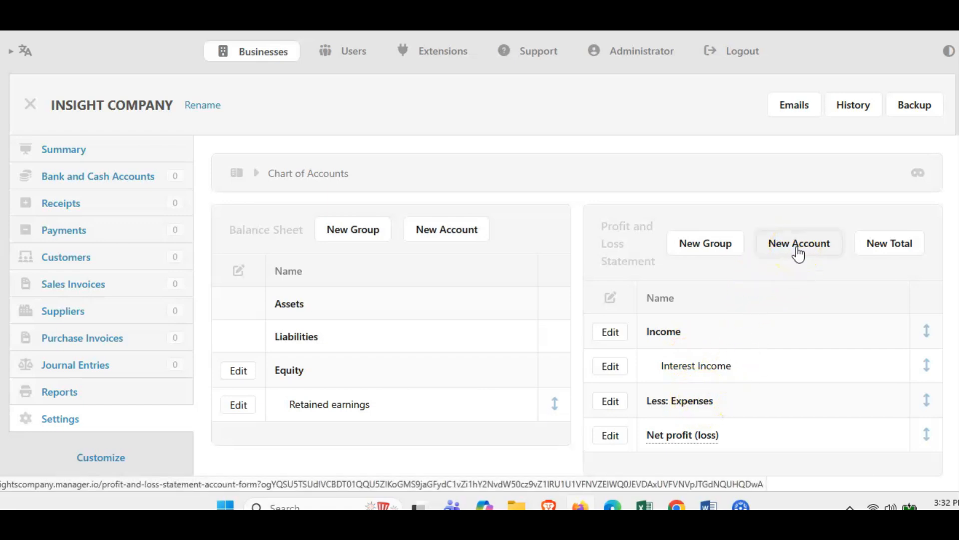
Create a profit and loss account named Bank Charges in the Expenses group, keeping Operating activities for the cash flow statement
click(798, 252)
click(322, 295)
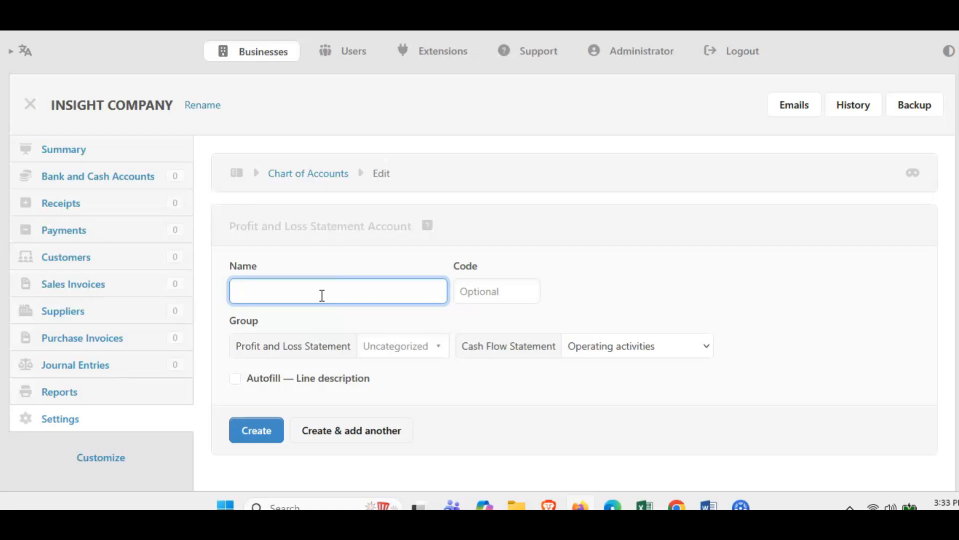
text(Bank Charges)
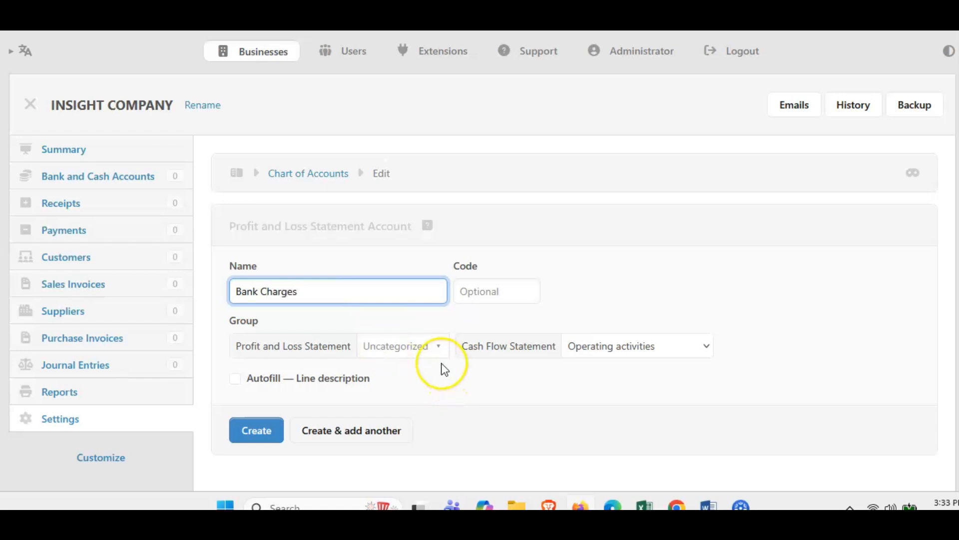
click(390, 347)
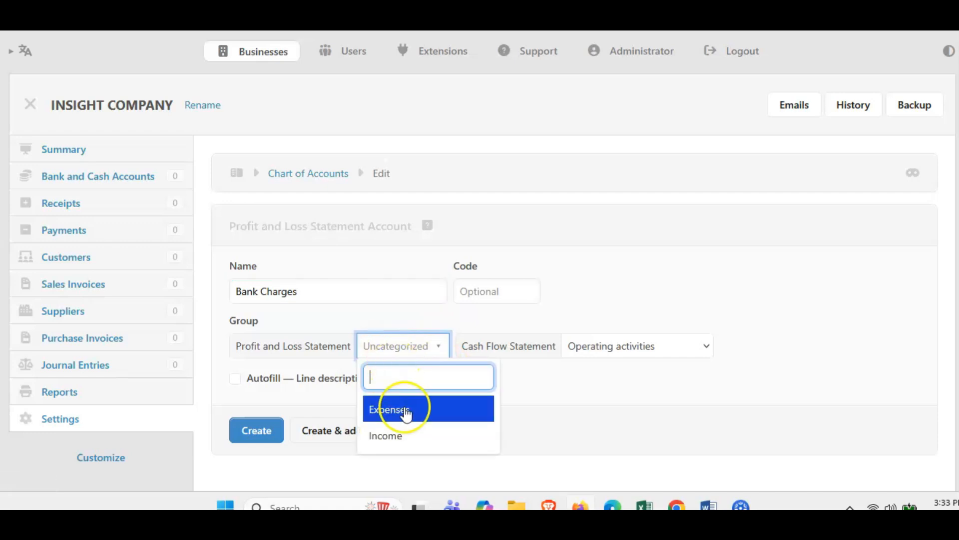
click(406, 416)
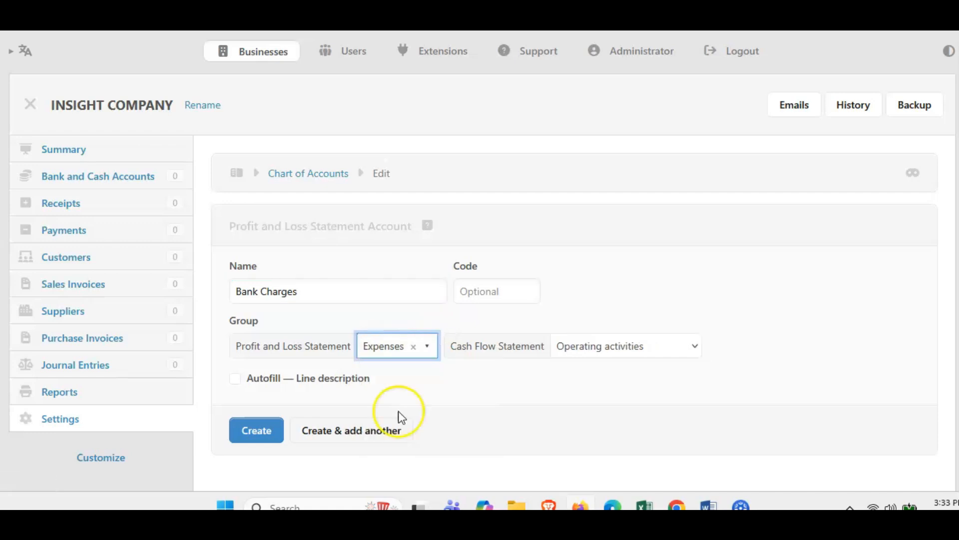
click(254, 430)
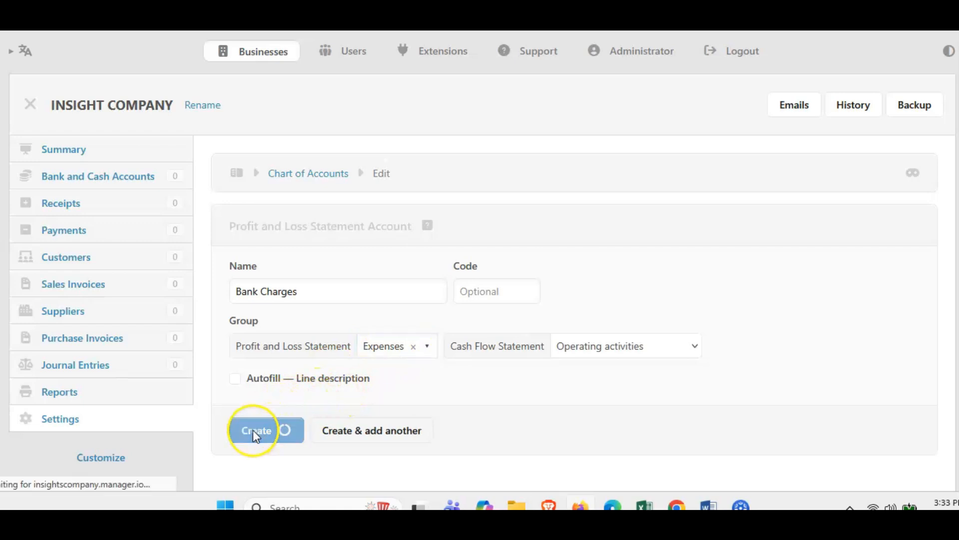
scroll(752, 391, down, 3)
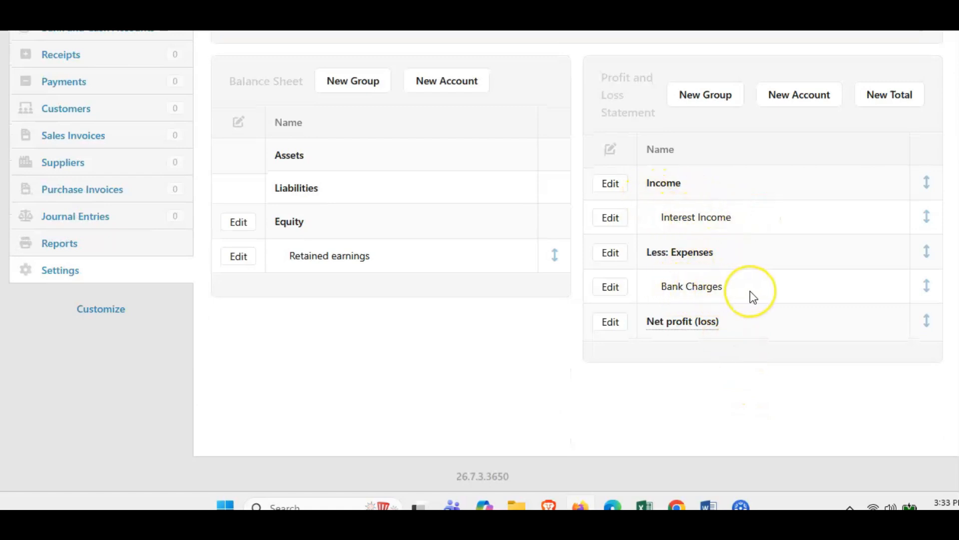
scroll(751, 290, up, 3)
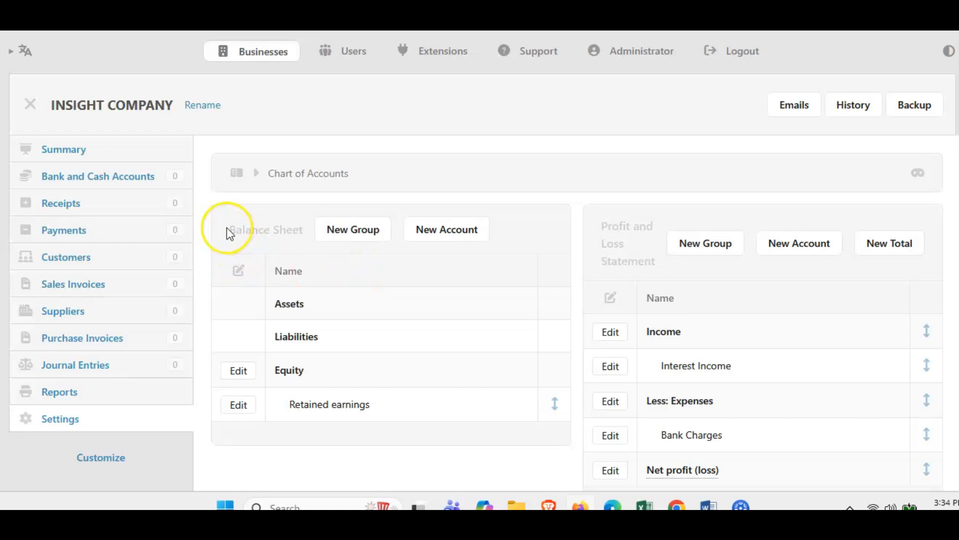
Create a balance sheet group named Receivables under the Assets group
drag(233, 229, 301, 235)
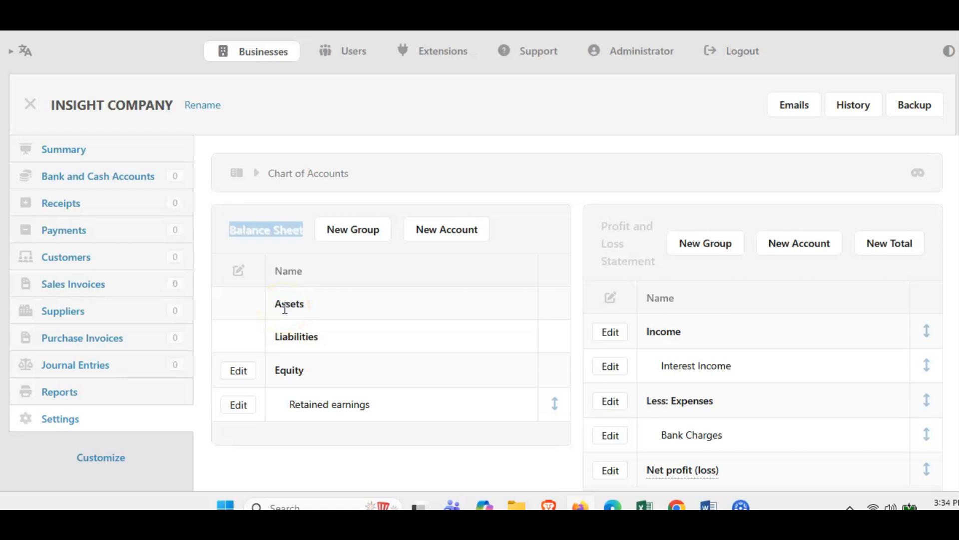
click(336, 275)
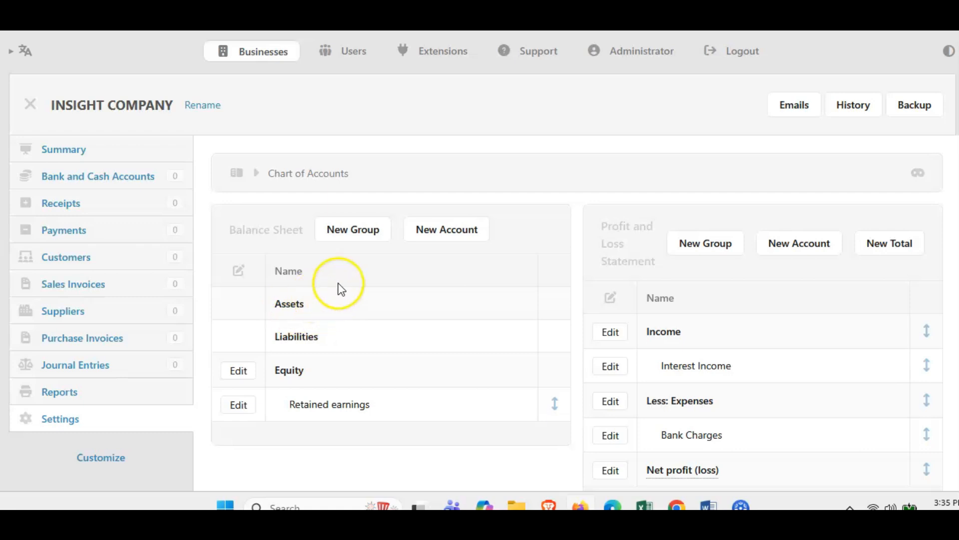
click(350, 240)
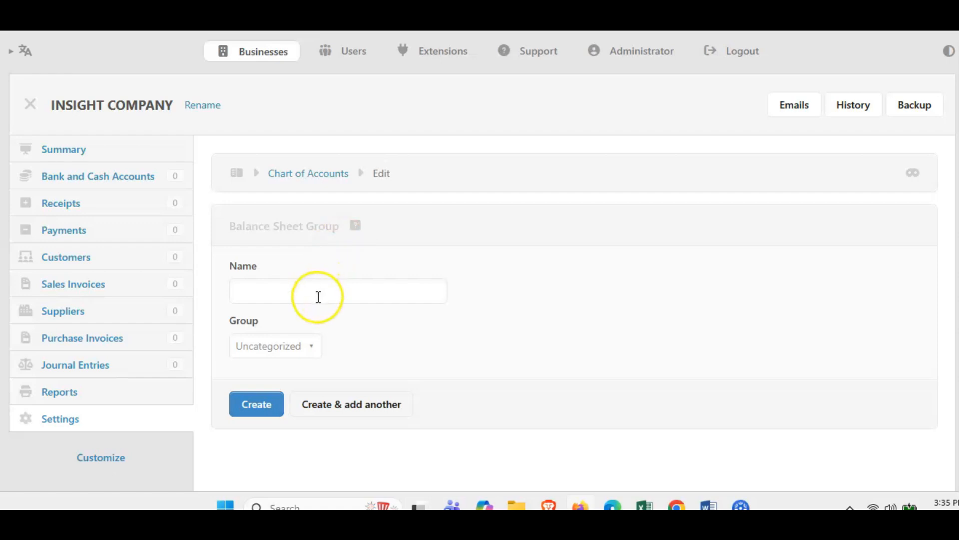
click(310, 348)
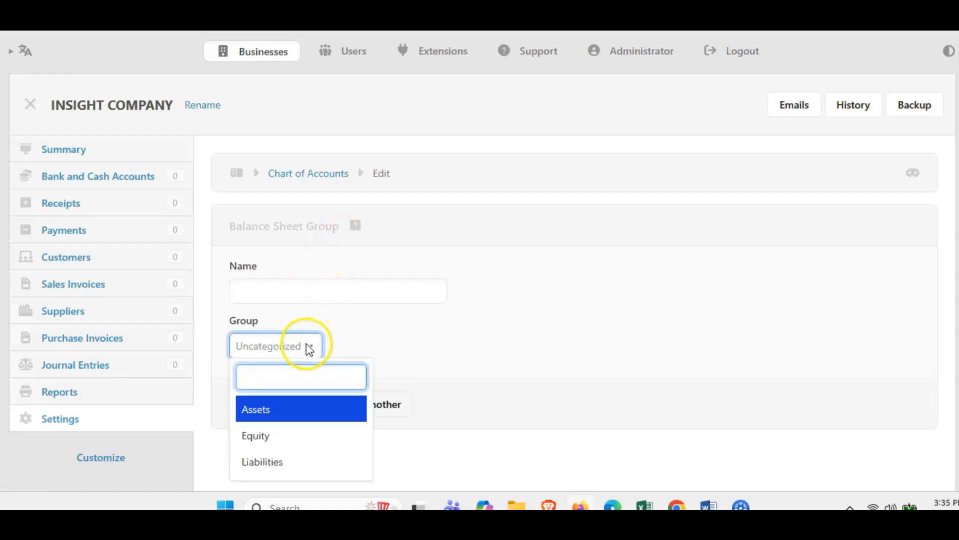
click(313, 290)
click(313, 291)
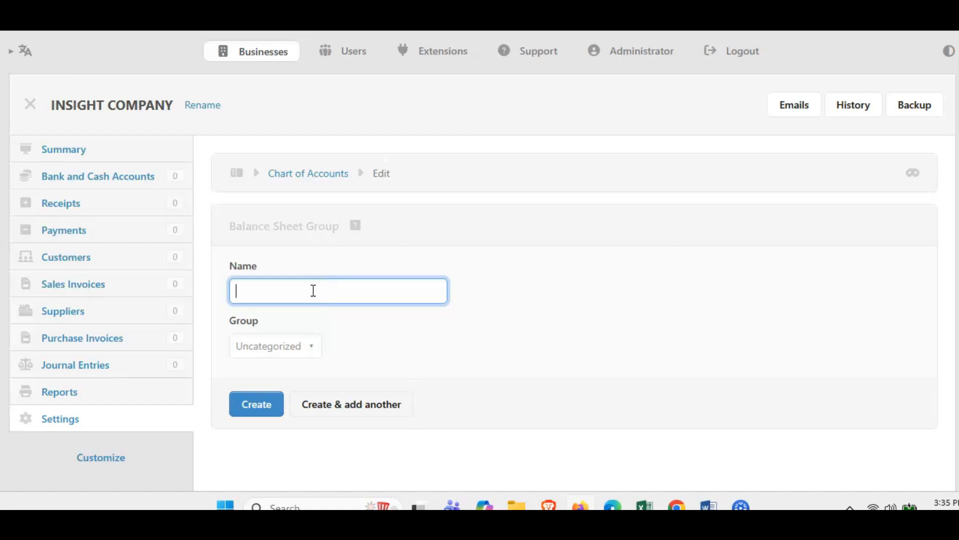
text(Receivables)
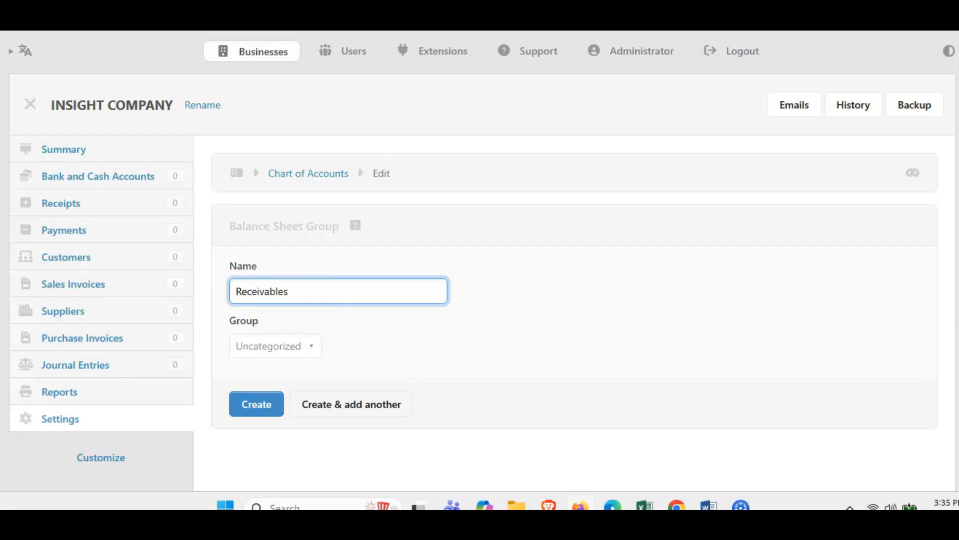
click(273, 352)
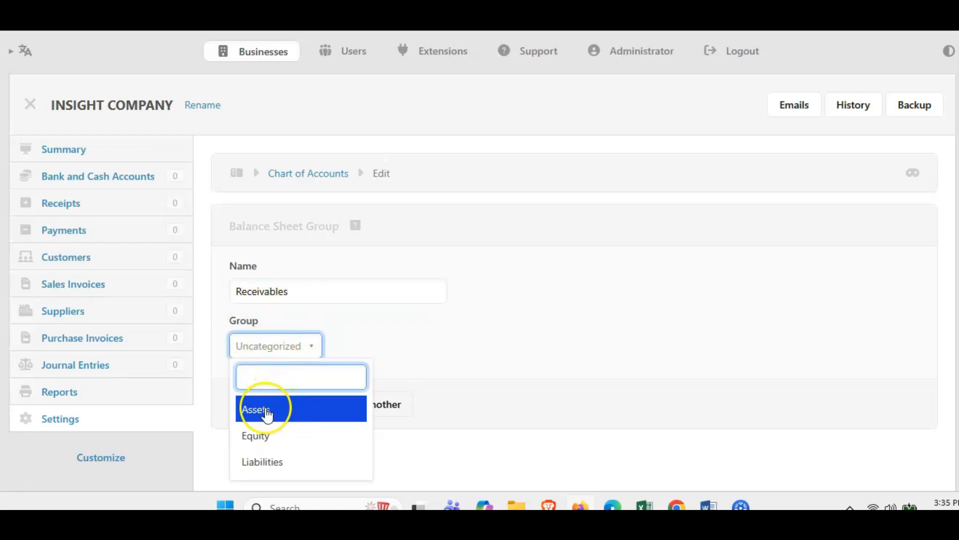
click(266, 412)
click(288, 346)
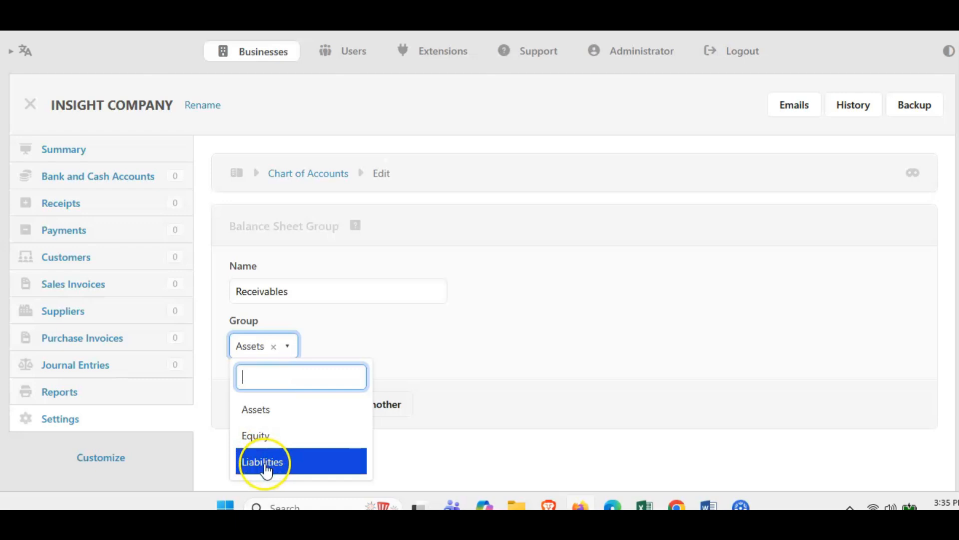
click(421, 336)
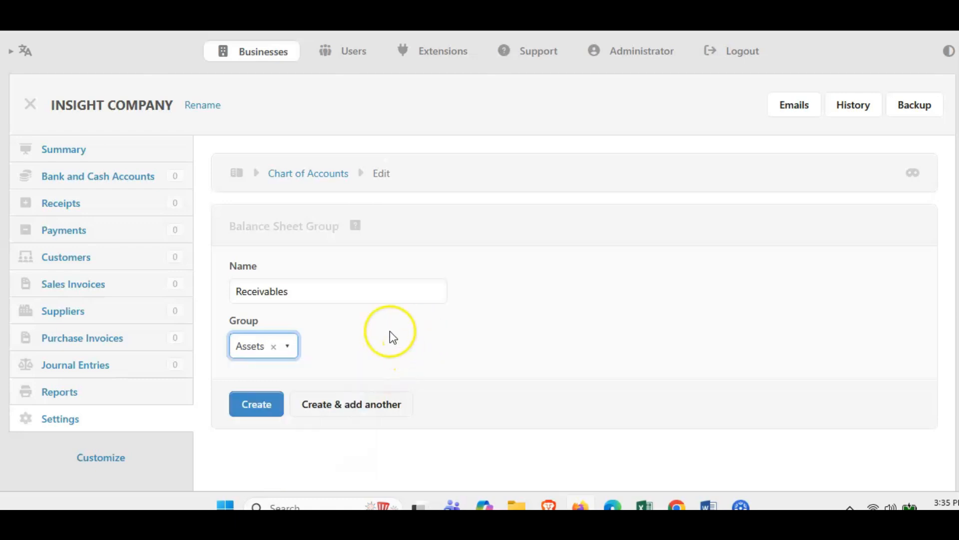
click(244, 409)
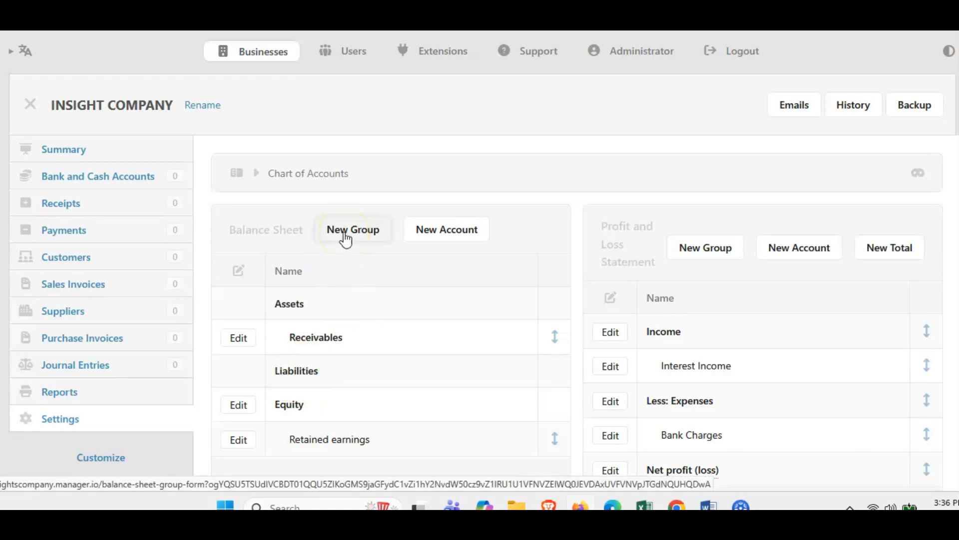
Create a balance sheet group named Payables under the Liabilities group
click(309, 290)
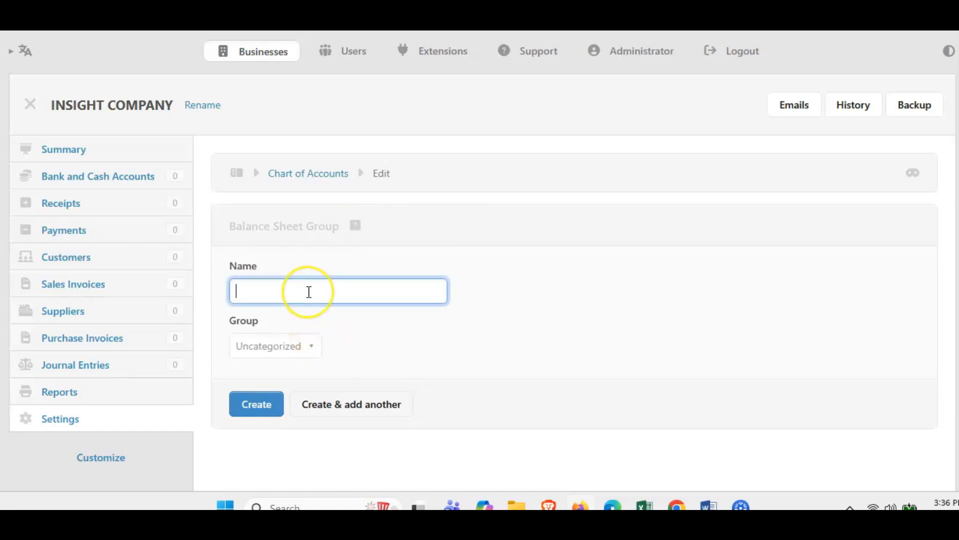
text(Pay)
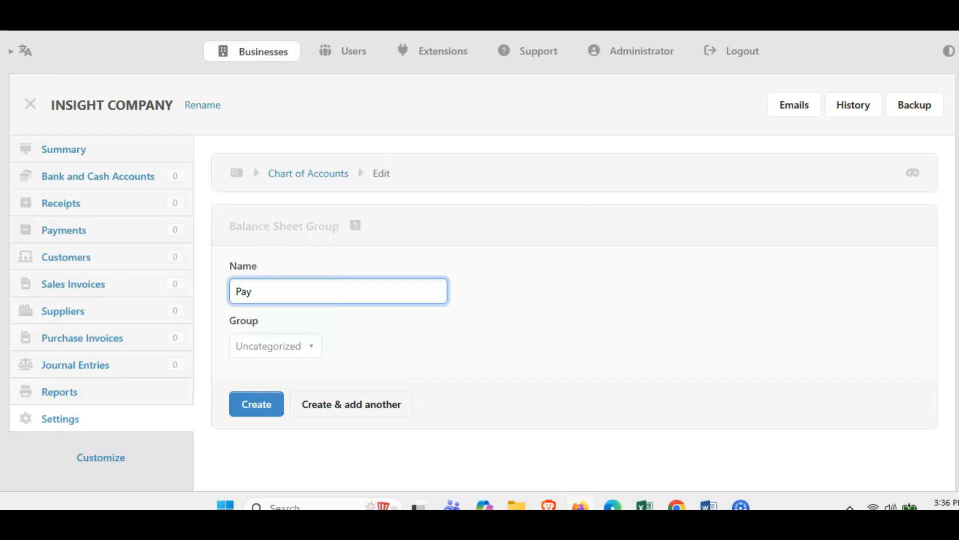
text(ables)
click(290, 346)
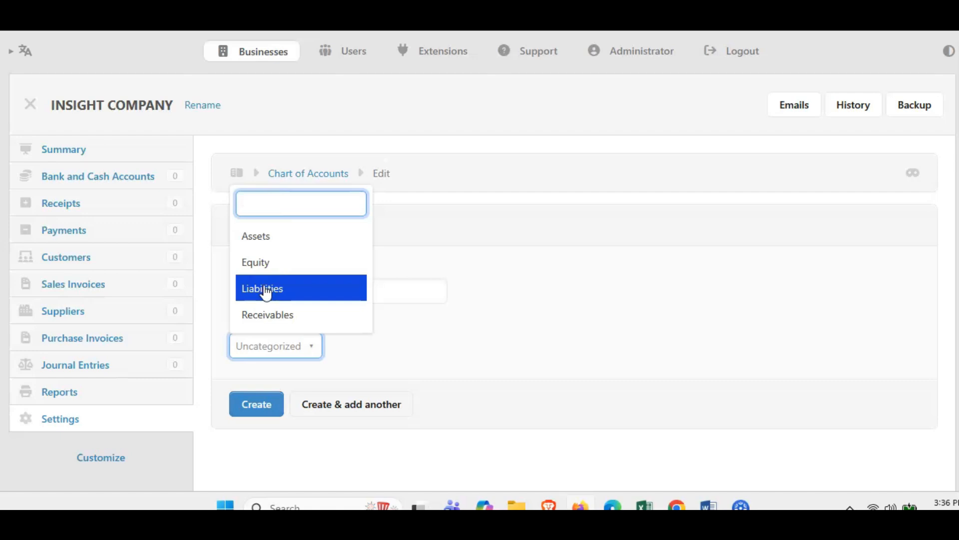
click(264, 292)
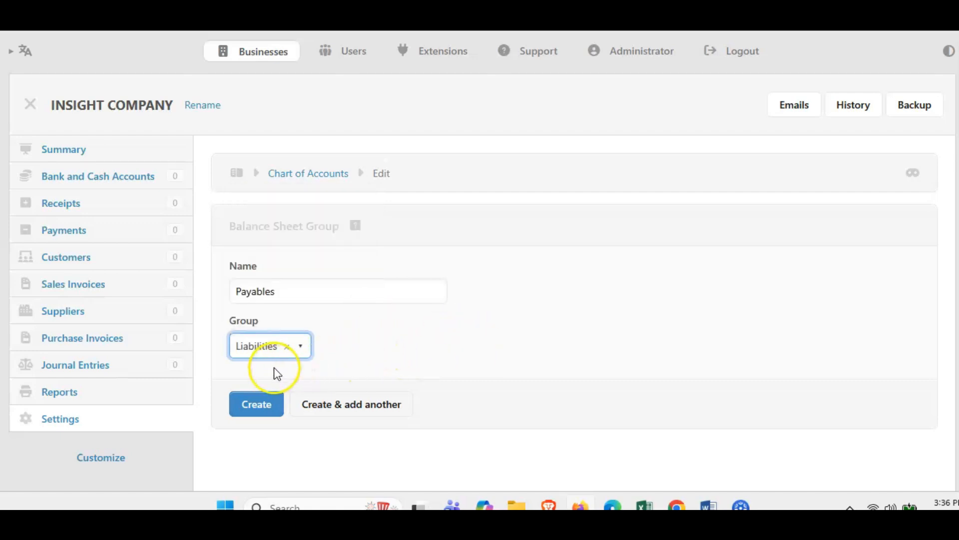
click(256, 406)
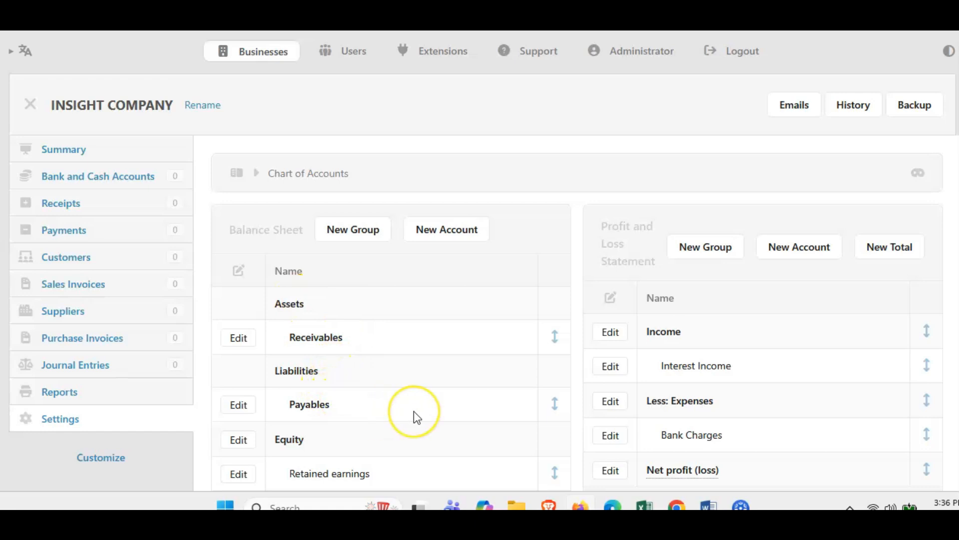
scroll(414, 412, down, 2)
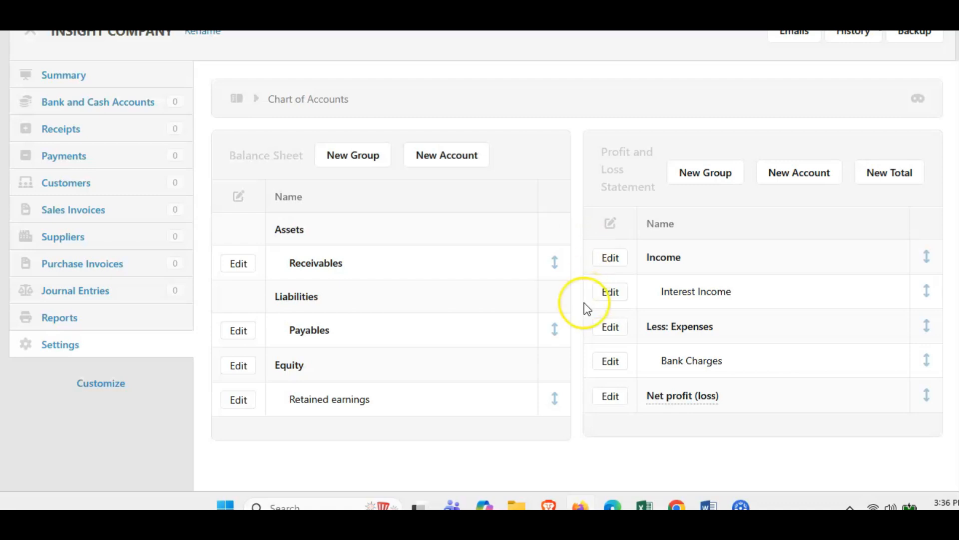
scroll(584, 310, down, 2)
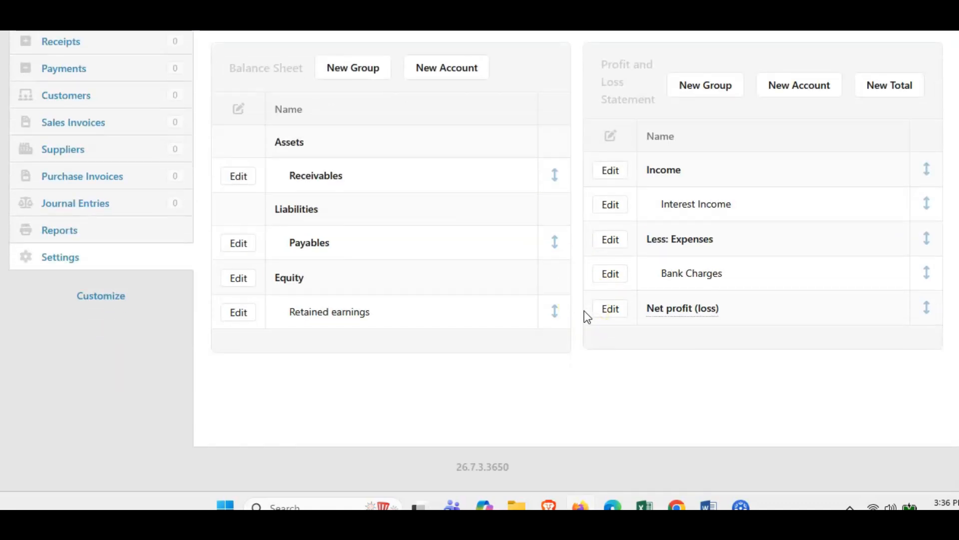
Open the business Summary and examine how the balance sheet and profit and loss groups and accounts are laid out
scroll(584, 310, up, 3)
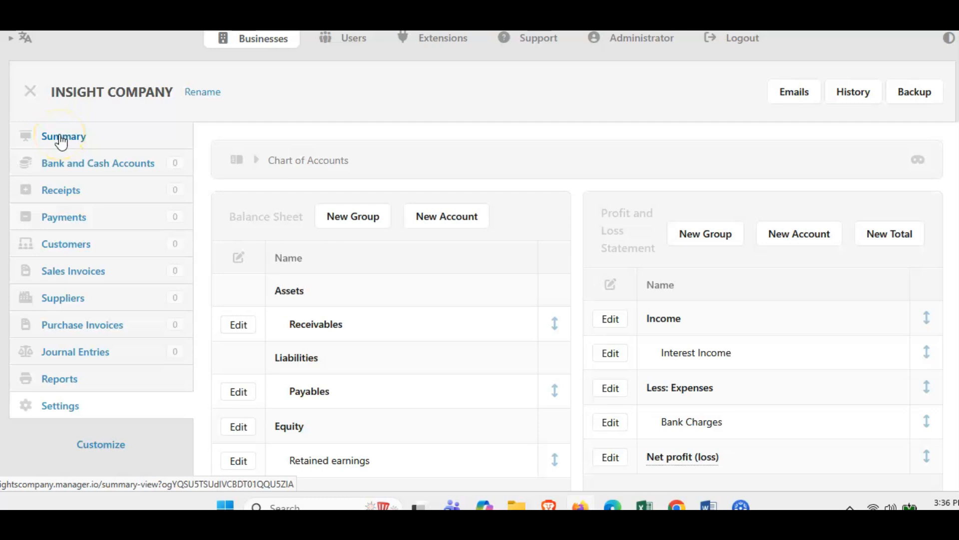
click(149, 153)
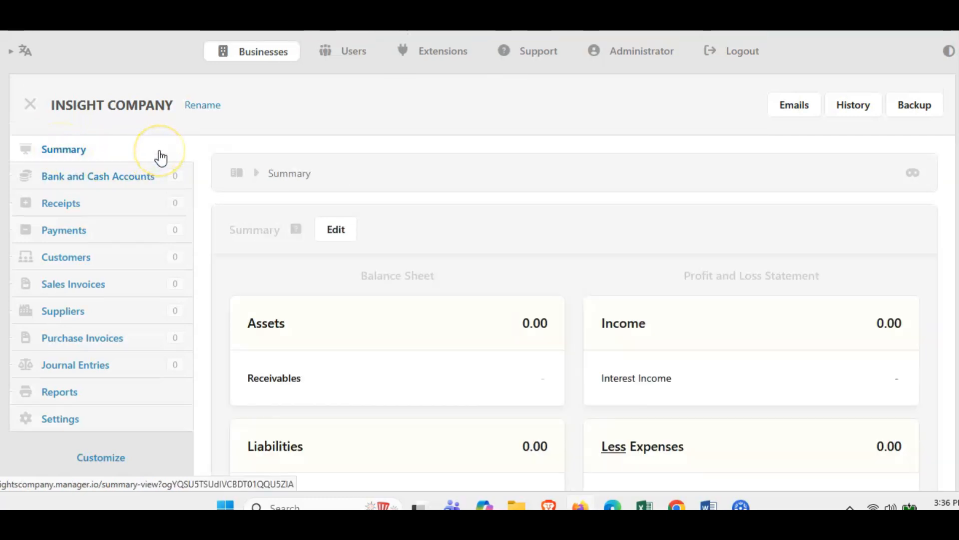
scroll(544, 245, down, 4)
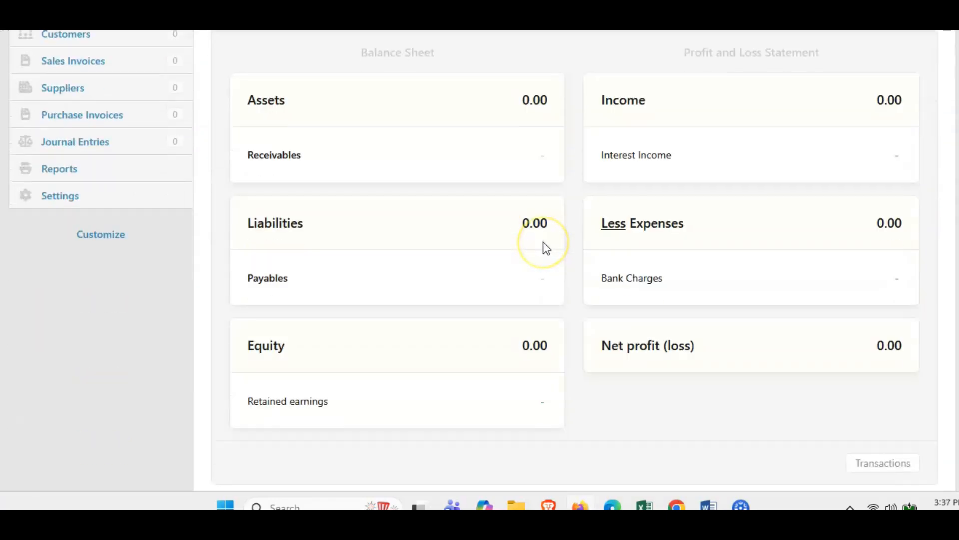
scroll(545, 244, down, 2)
scroll(544, 245, up, 5)
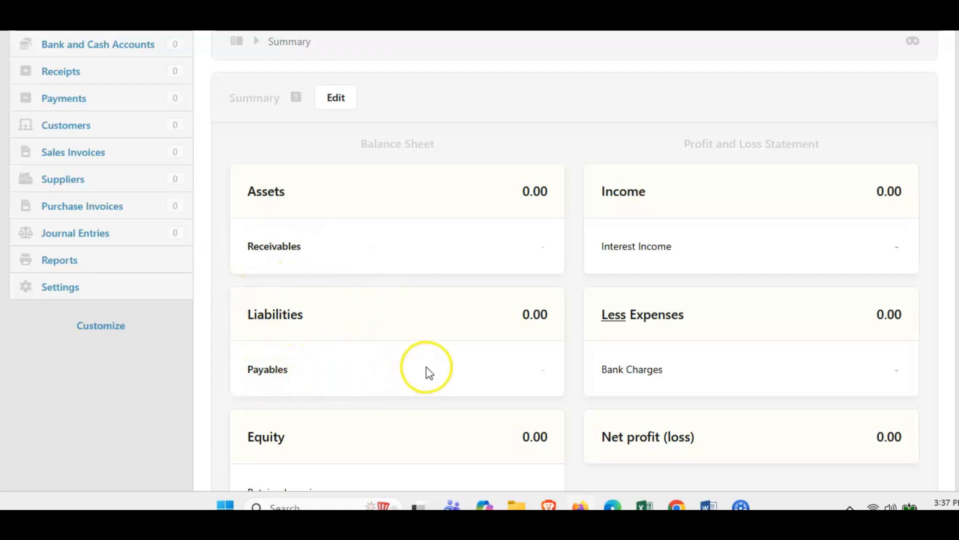
scroll(430, 370, down, 3)
scroll(604, 328, up, 3)
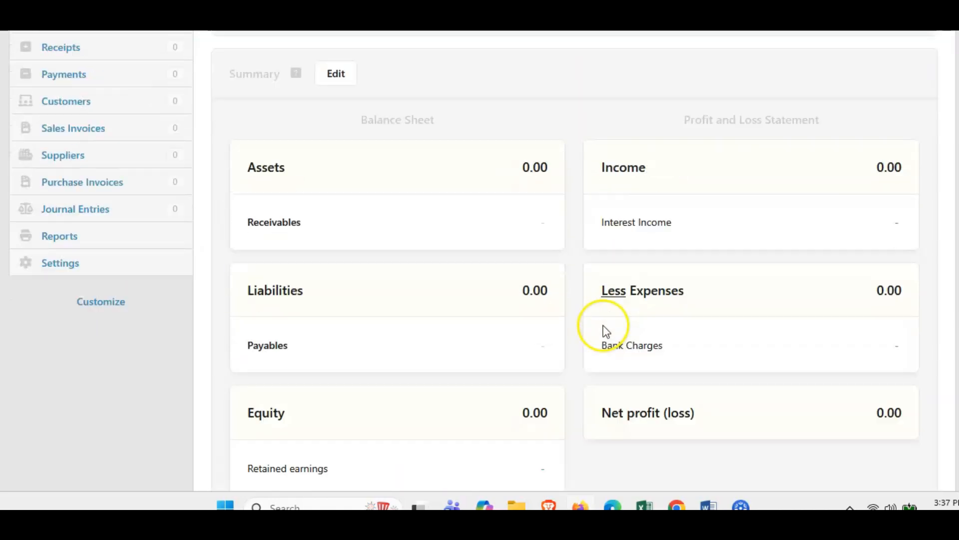
scroll(604, 329, up, 3)
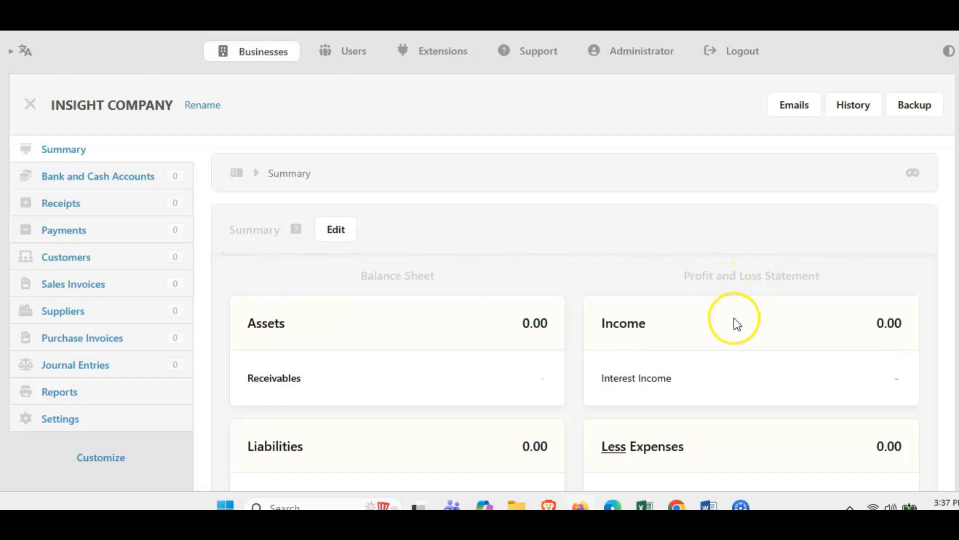
scroll(605, 332, down, 3)
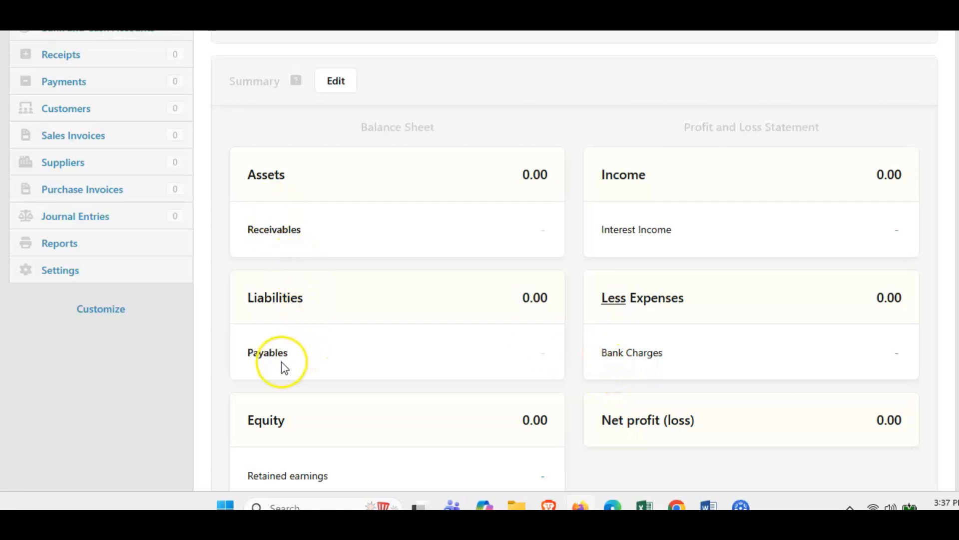
scroll(417, 350, up, 2)
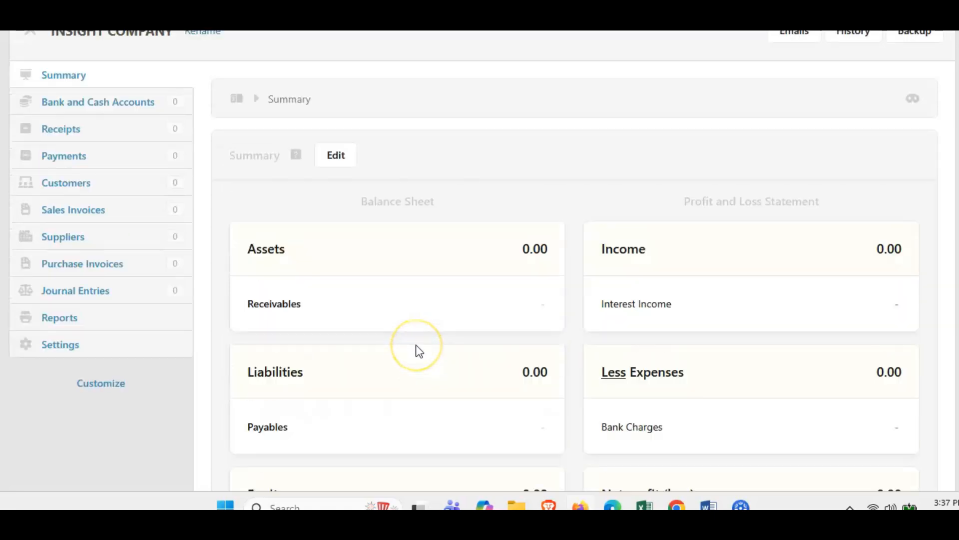